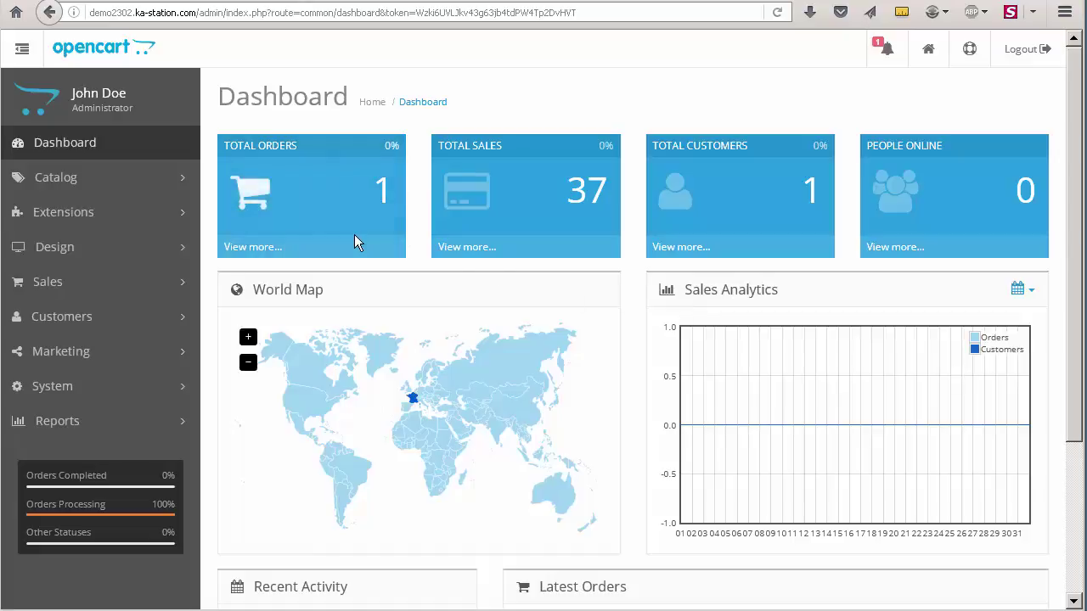
Open Ka Extensions and view the Product Variants 2.0.0 settings without saving any changes.
left_click(177, 218)
left_click(156, 317)
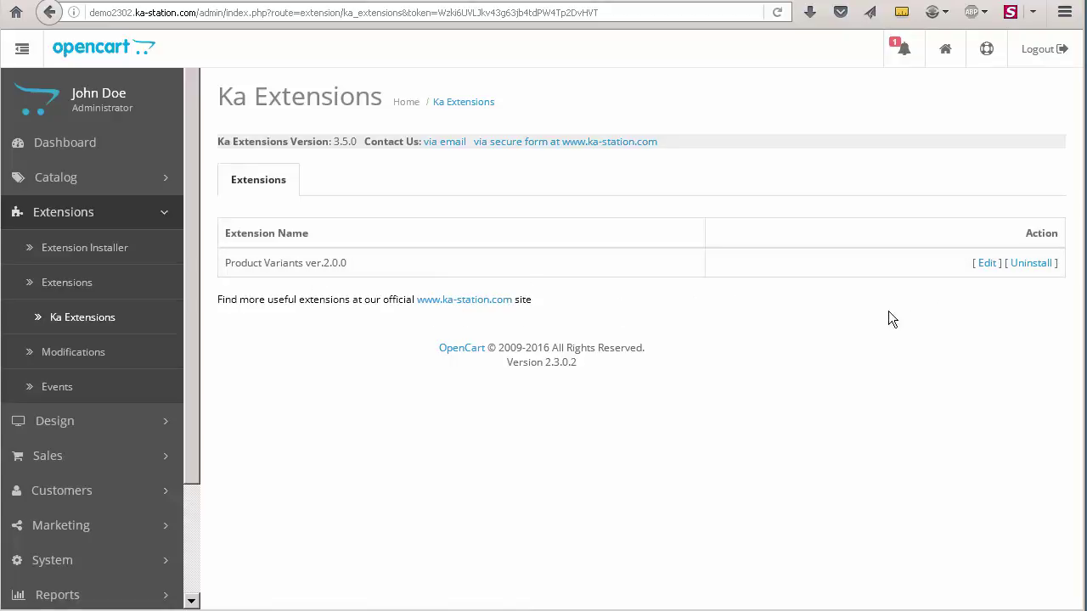
left_click(986, 263)
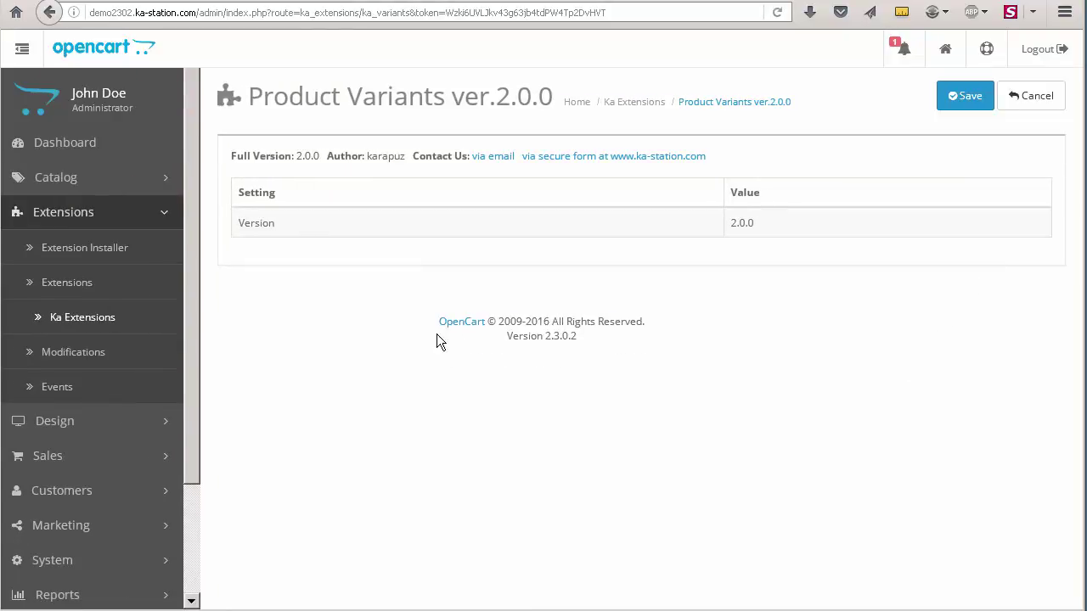
left_click(1028, 95)
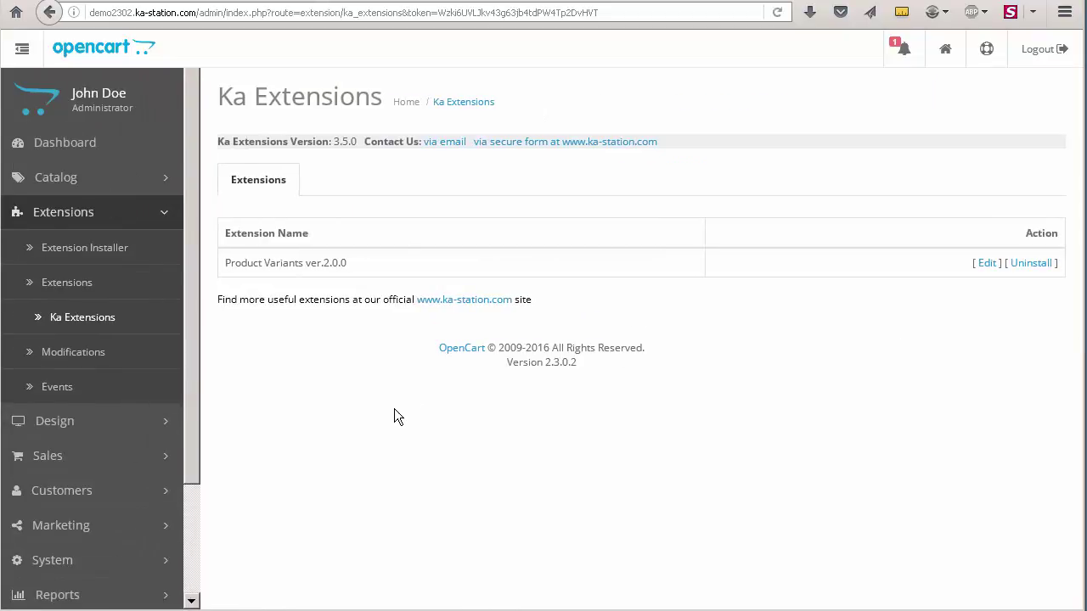
left_click(92, 191)
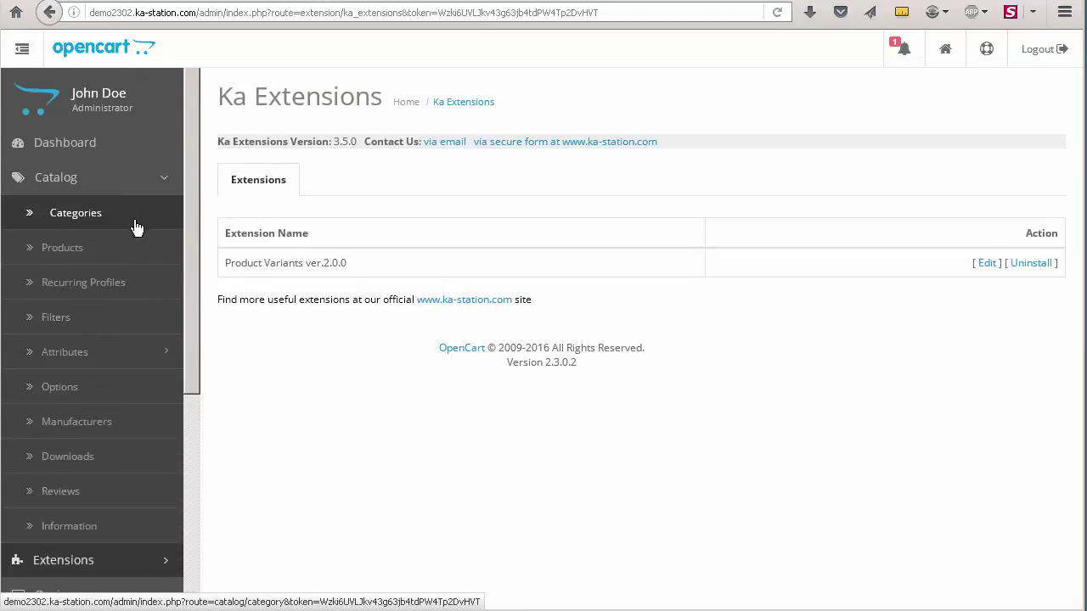
Open Catalog > Options and browse the list with Color, Jacket Size and Size.
scroll(139, 237, "down", 3)
scroll(166, 269, "up", 1)
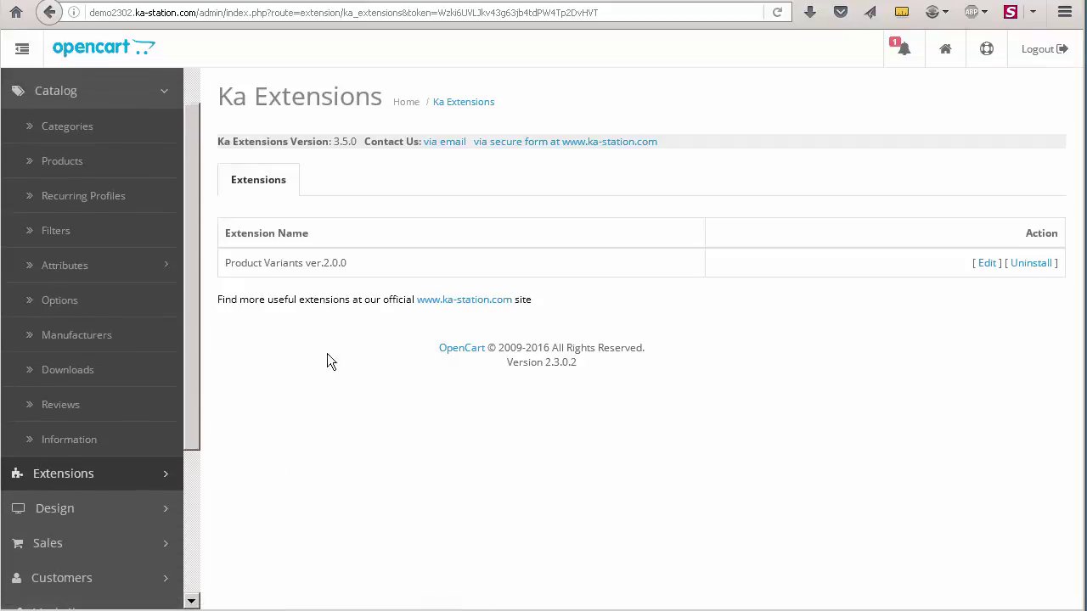
left_click(163, 302)
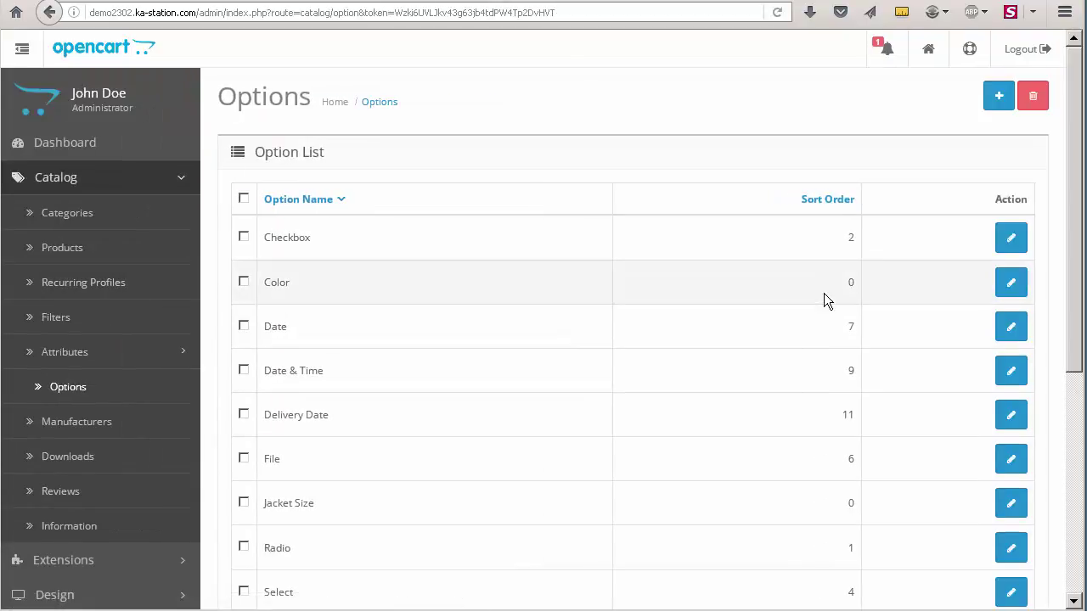
scroll(823, 297, "down", 2)
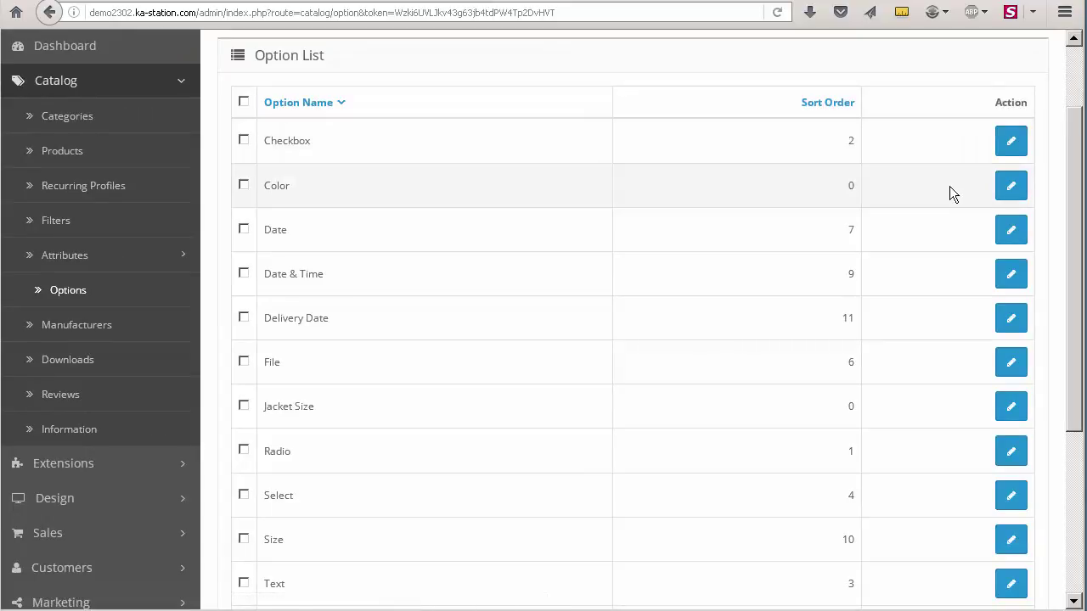
scroll(948, 186, "down", 4)
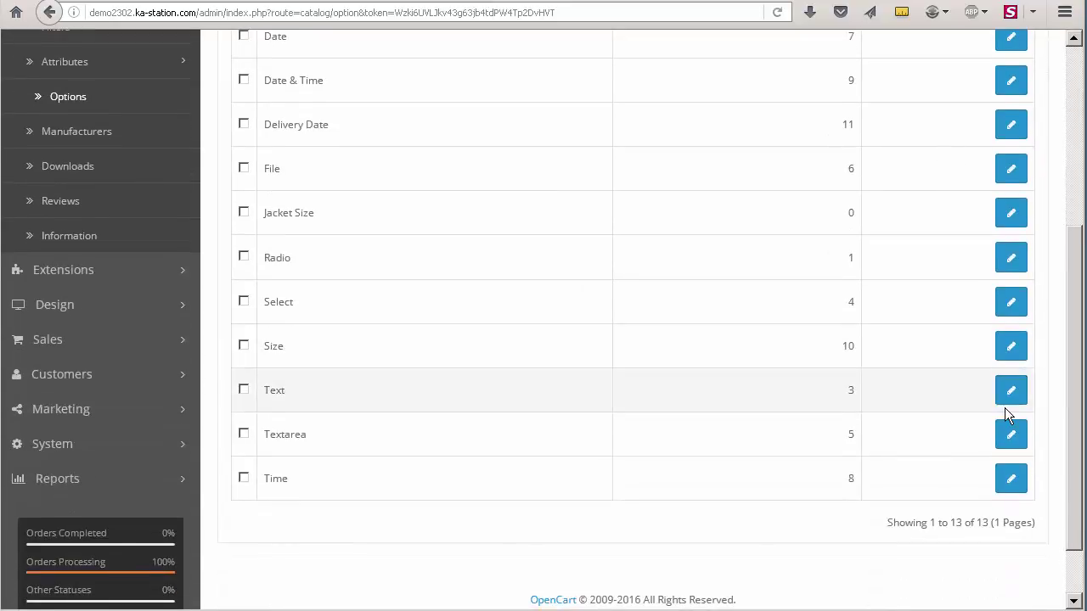
scroll(1004, 407, "up", 2)
scroll(1005, 408, "up", 4)
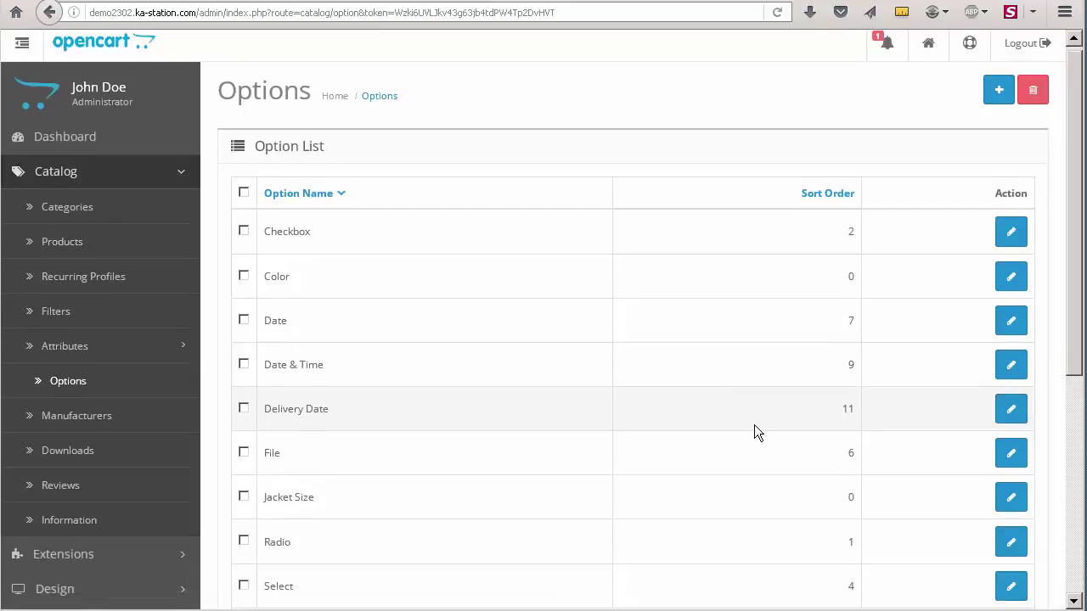
scroll(754, 424, "down", 2)
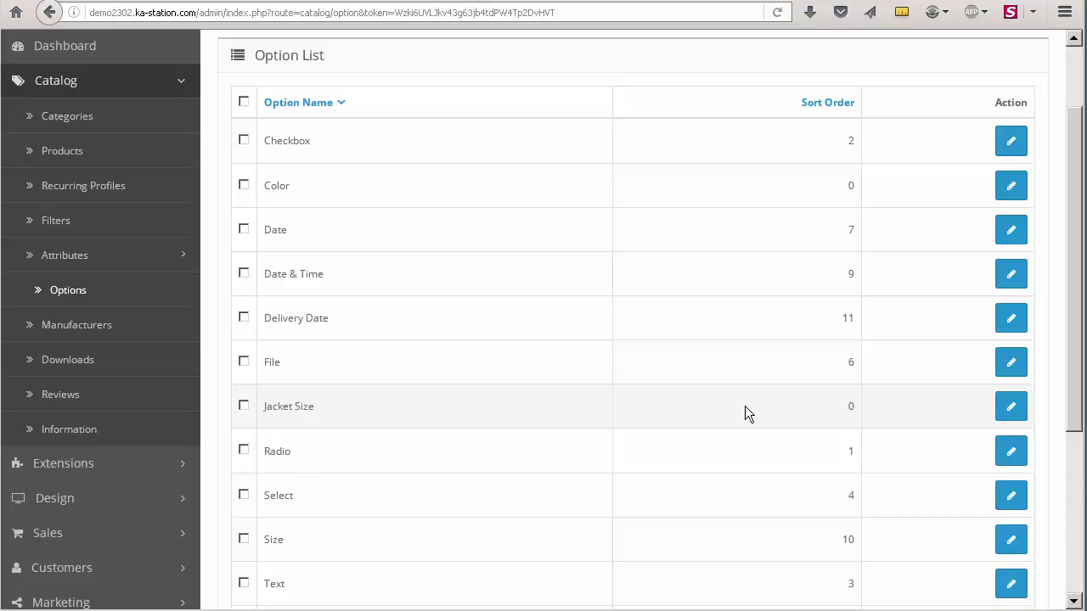
scroll(788, 497, "down", 2)
scroll(814, 522, "down", 2)
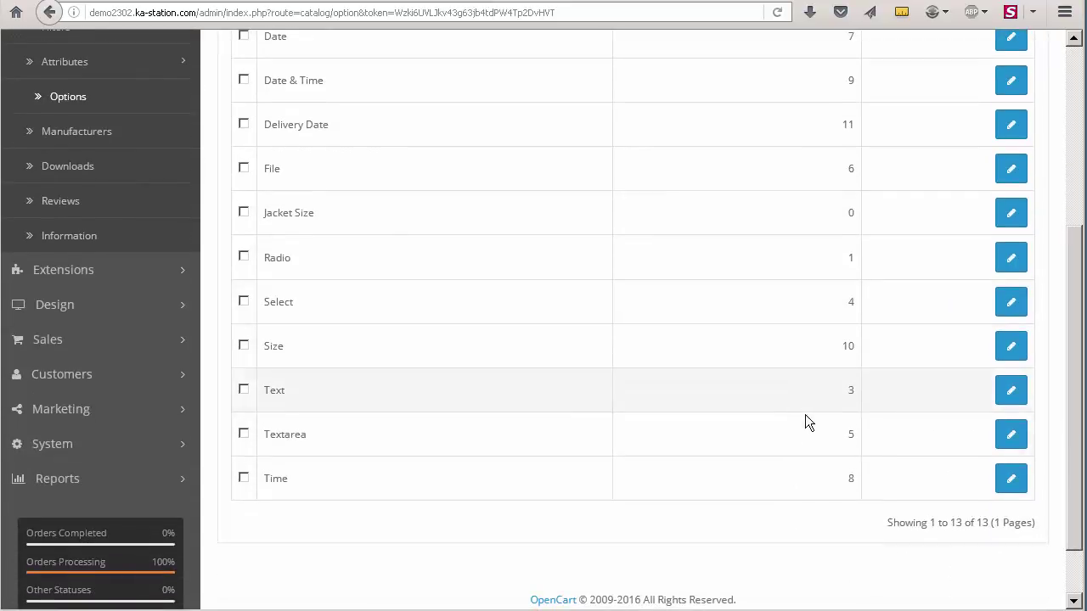
scroll(993, 475, "up", 2)
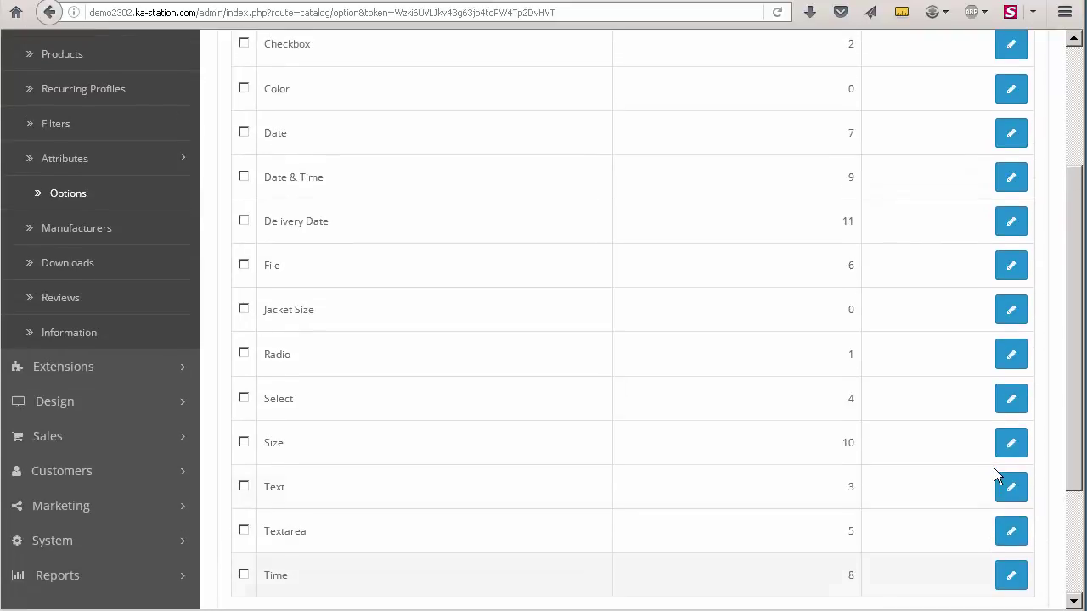
left_click(1009, 311)
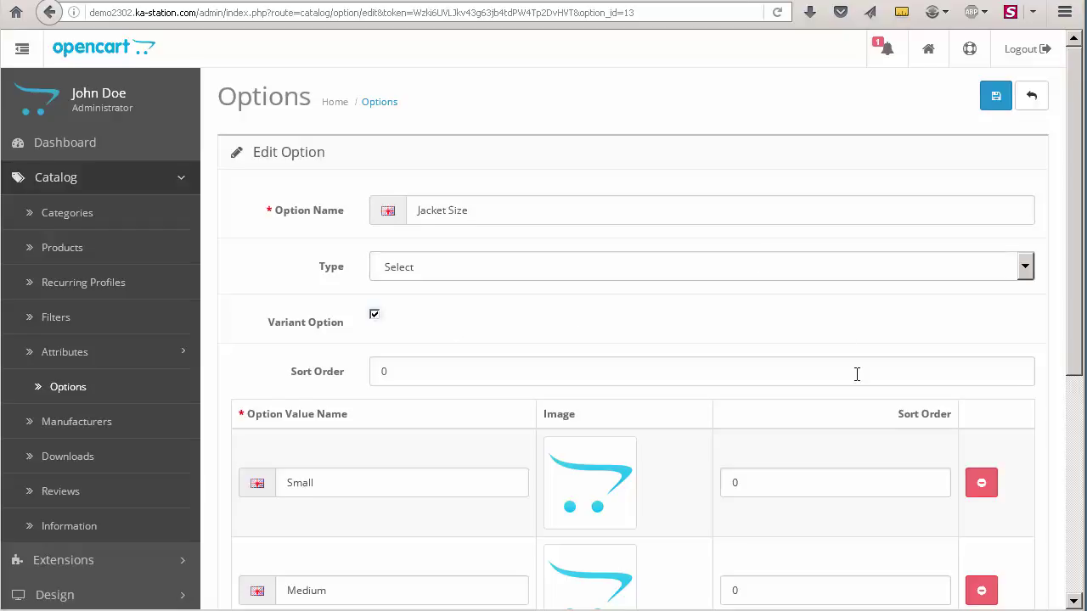
scroll(908, 255, "down", 3)
scroll(965, 113, "up", 3)
left_click(1029, 96)
scroll(815, 305, "down", 1)
scroll(803, 320, "down", 1)
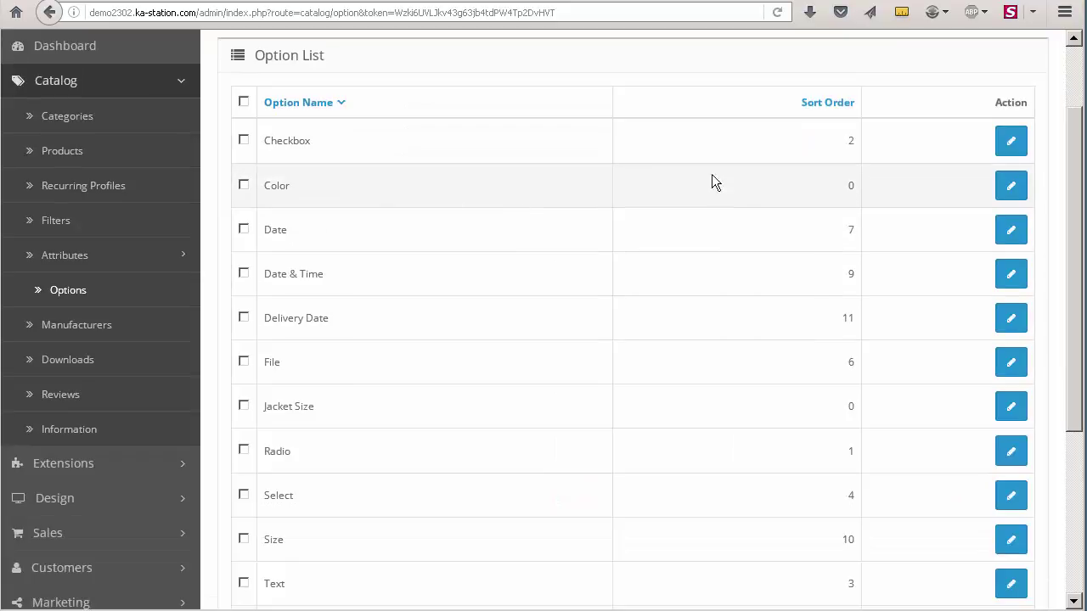
left_click(1012, 185)
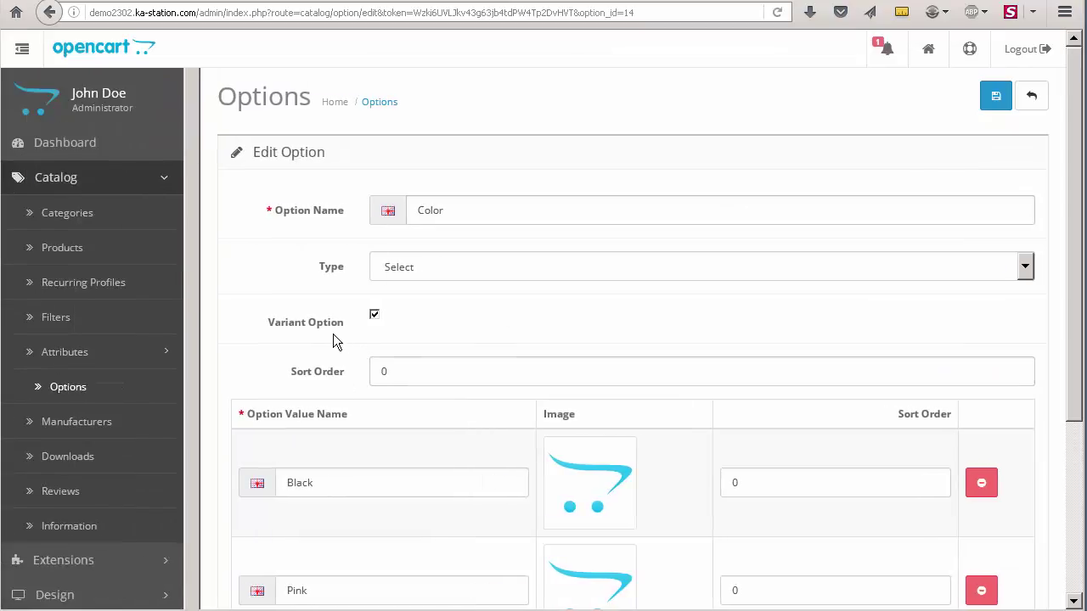
left_click(1032, 97)
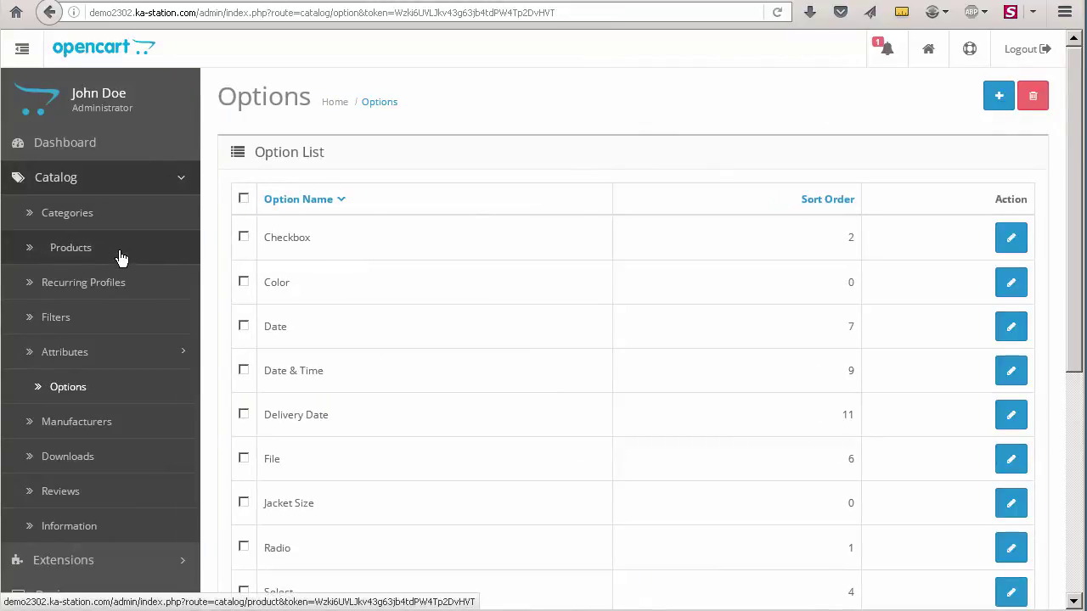
Open Catalog > Products and start editing the Women Jacket product.
left_click(120, 257)
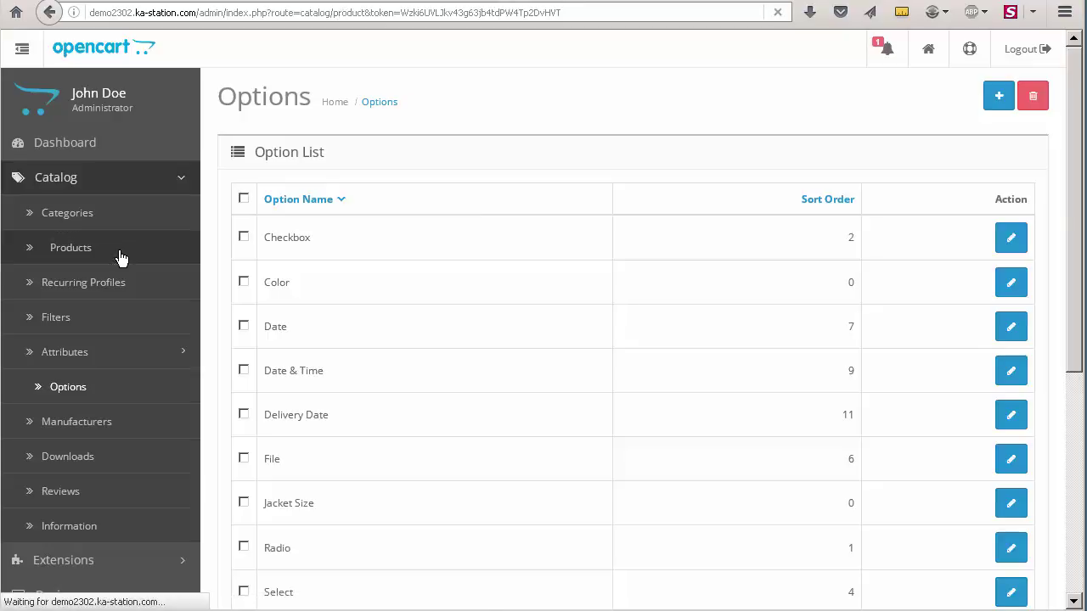
scroll(548, 325, "down", 4)
scroll(548, 325, "down", 3)
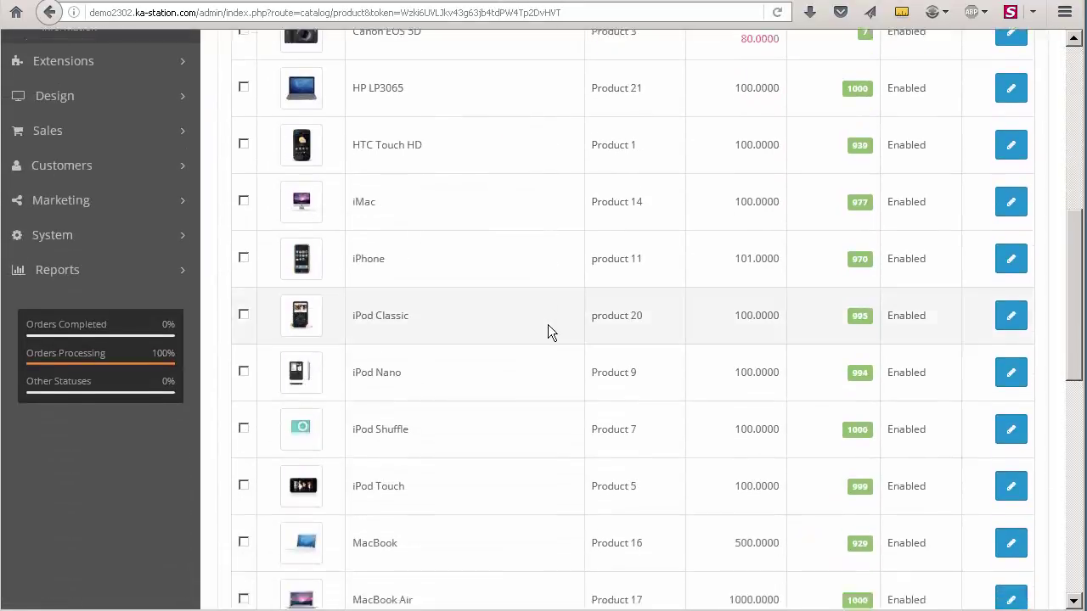
scroll(548, 324, "down", 3)
scroll(547, 335, "down", 5)
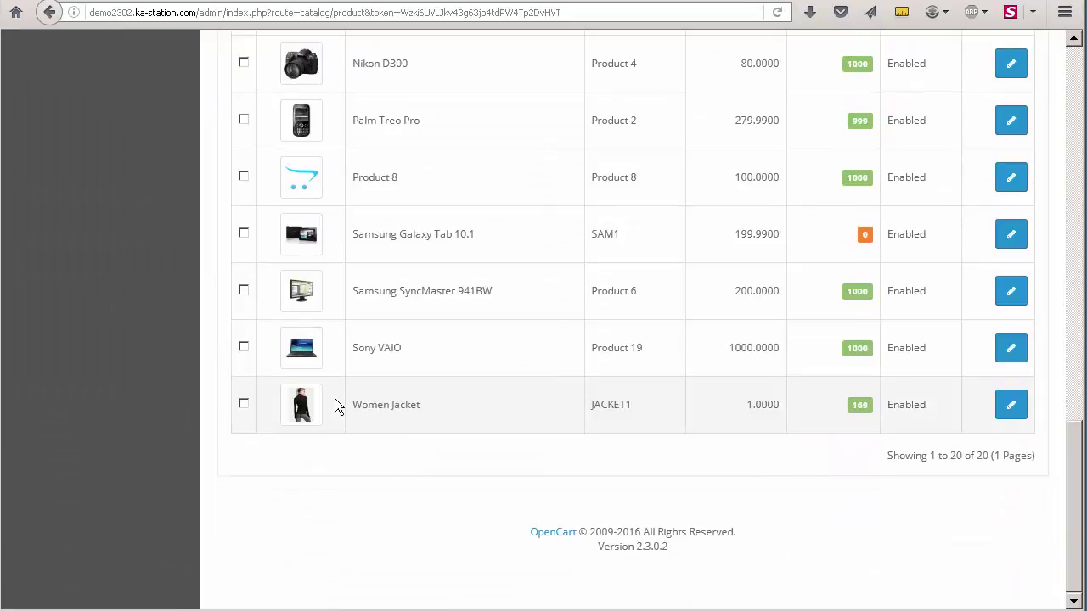
left_click(1015, 407)
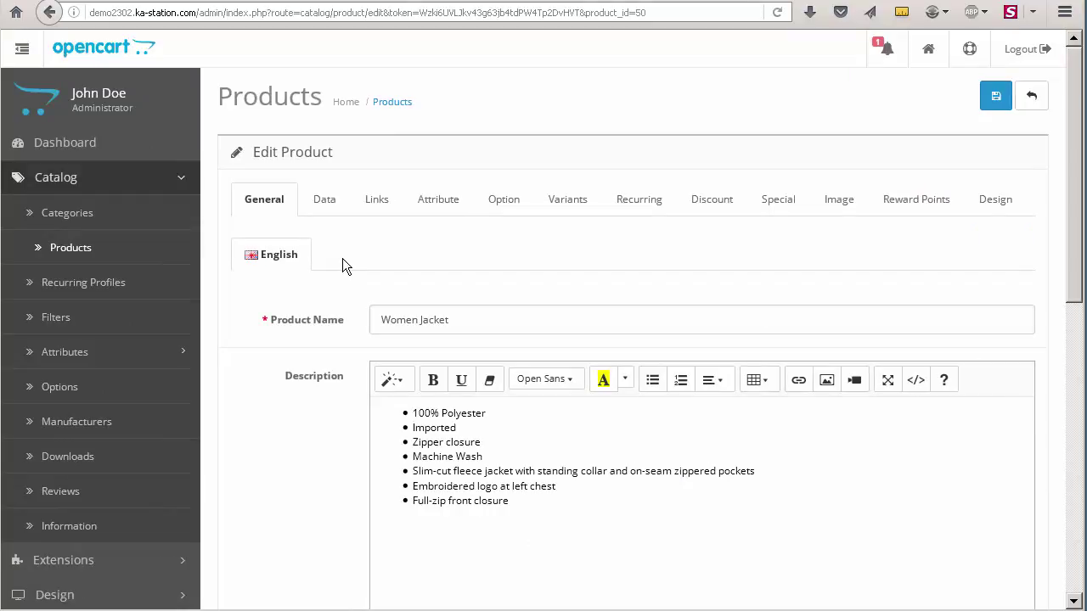
scroll(341, 263, "down", 4)
scroll(341, 264, "down", 4)
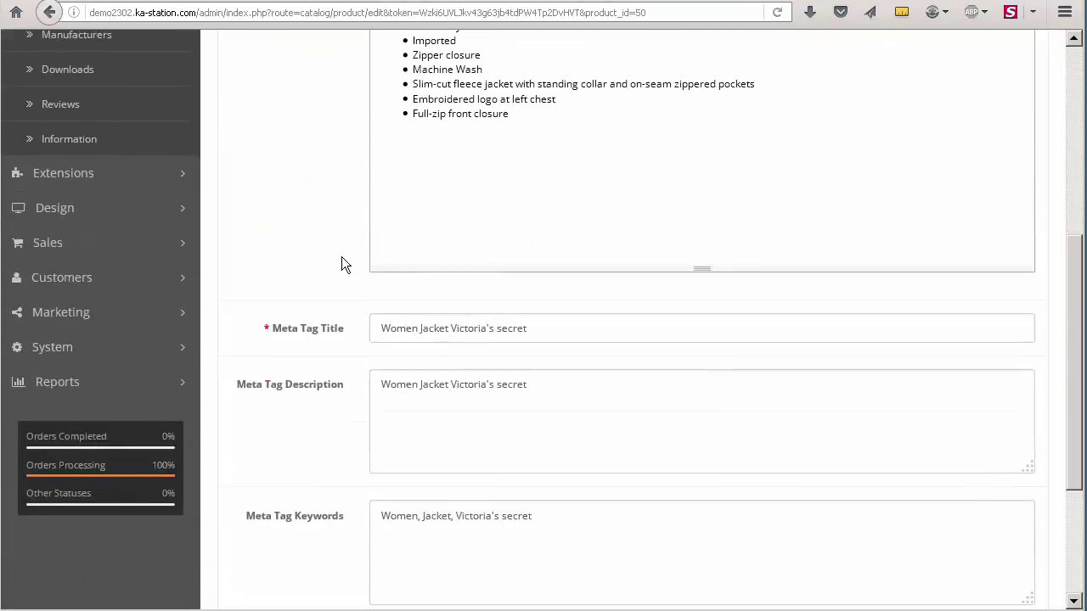
scroll(341, 256, "up", 10)
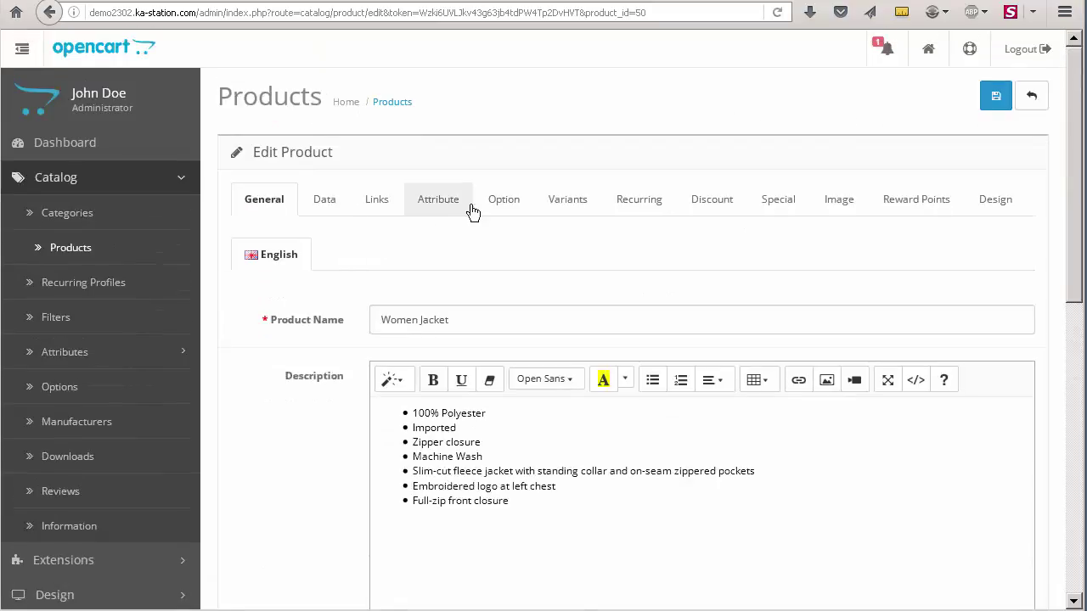
Show the jacket's Color and Jacket Size options and view Jacket Size's Large, Medium, Small values.
left_click(504, 199)
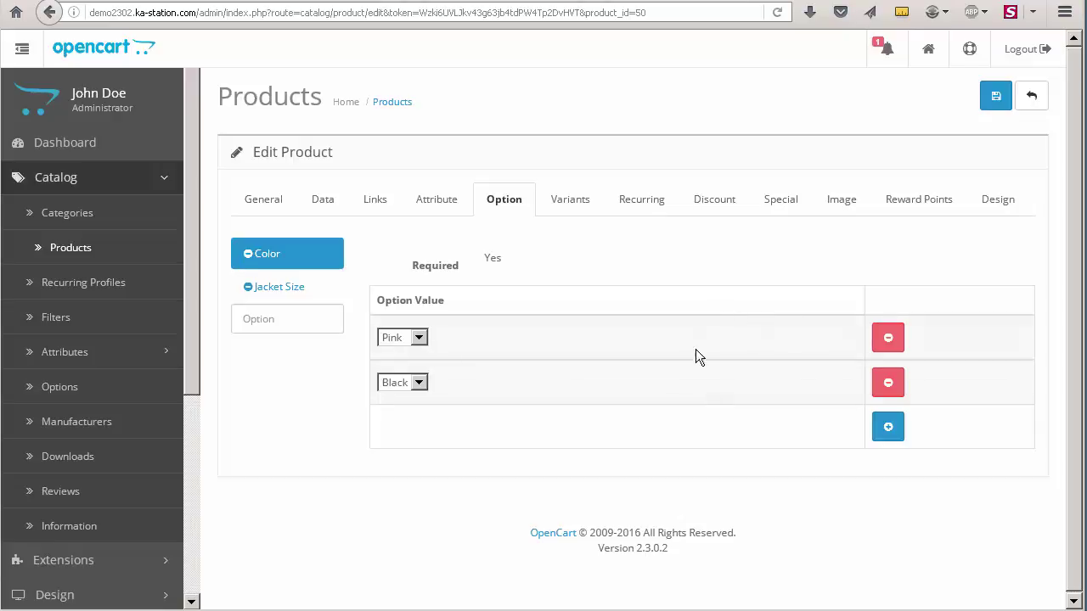
left_click(293, 293)
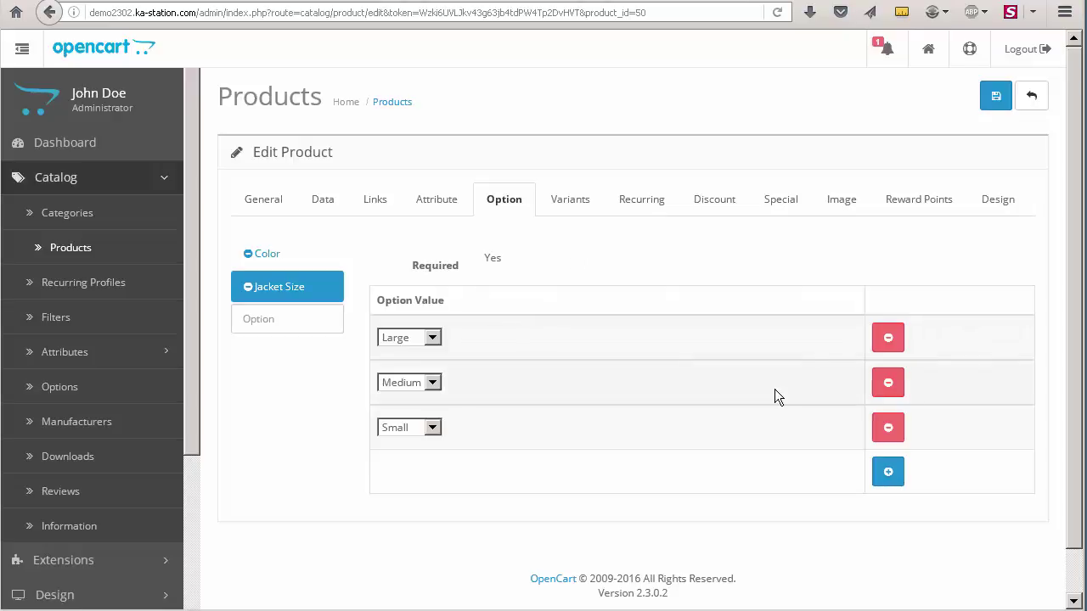
Review each size/colour variant row's model, image, price, quantity and weight.
left_click(583, 214)
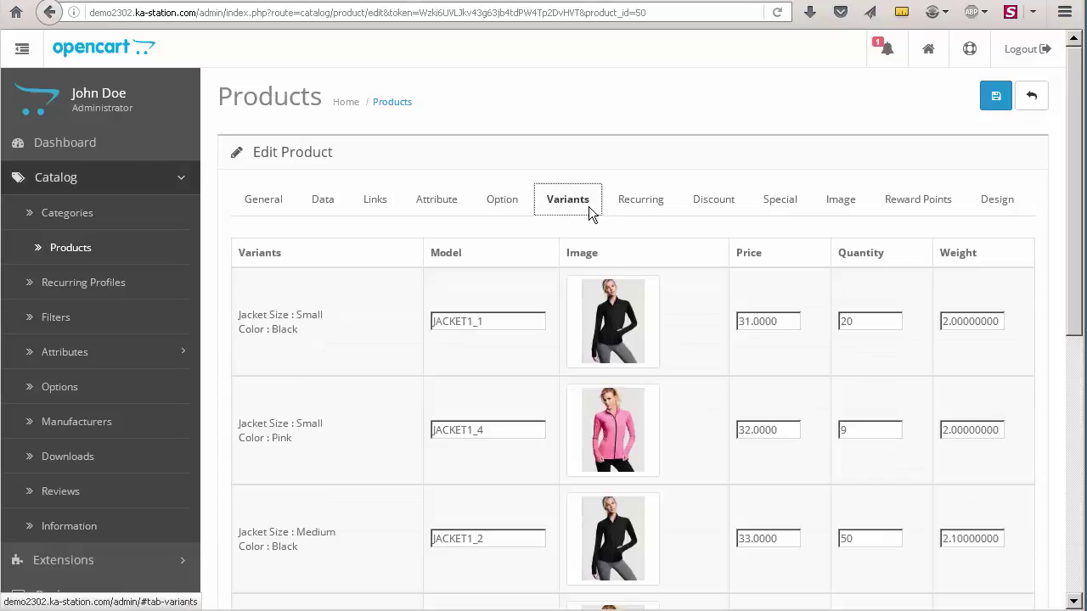
left_click(505, 212)
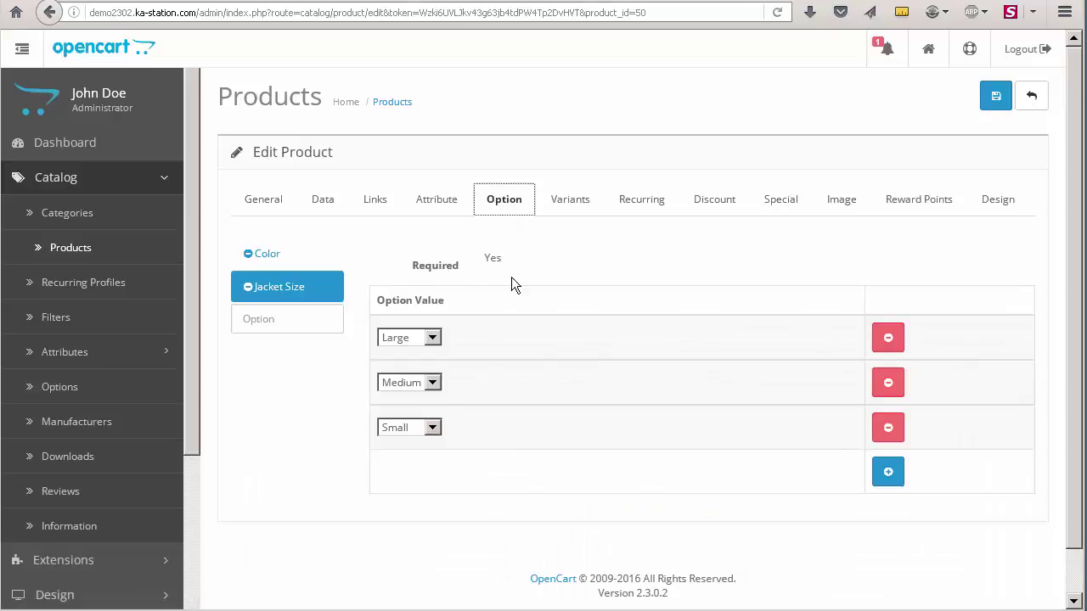
left_click(575, 197)
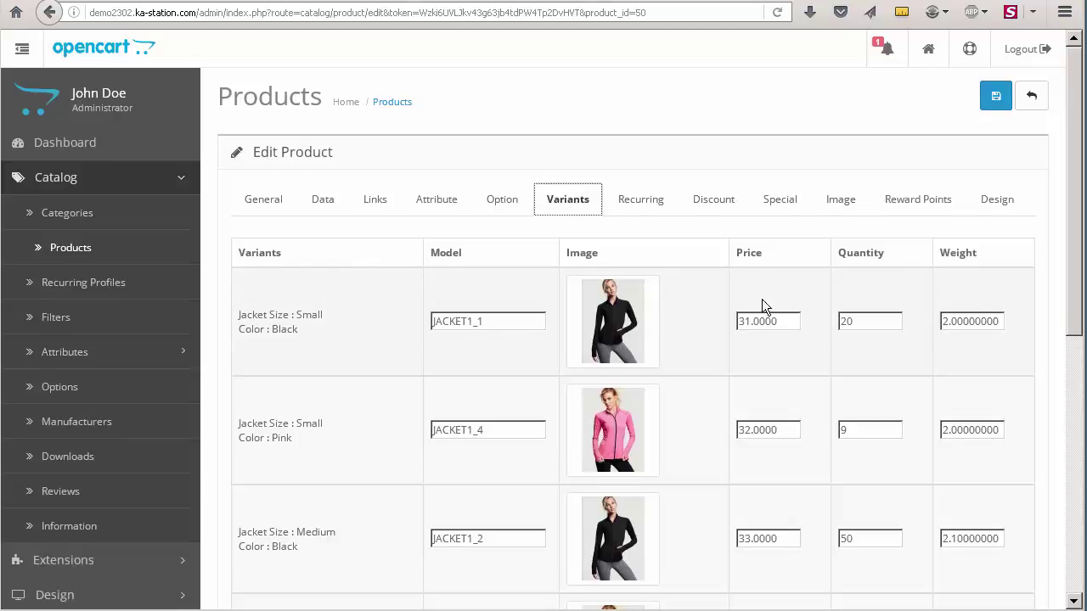
scroll(762, 299, "down", 2)
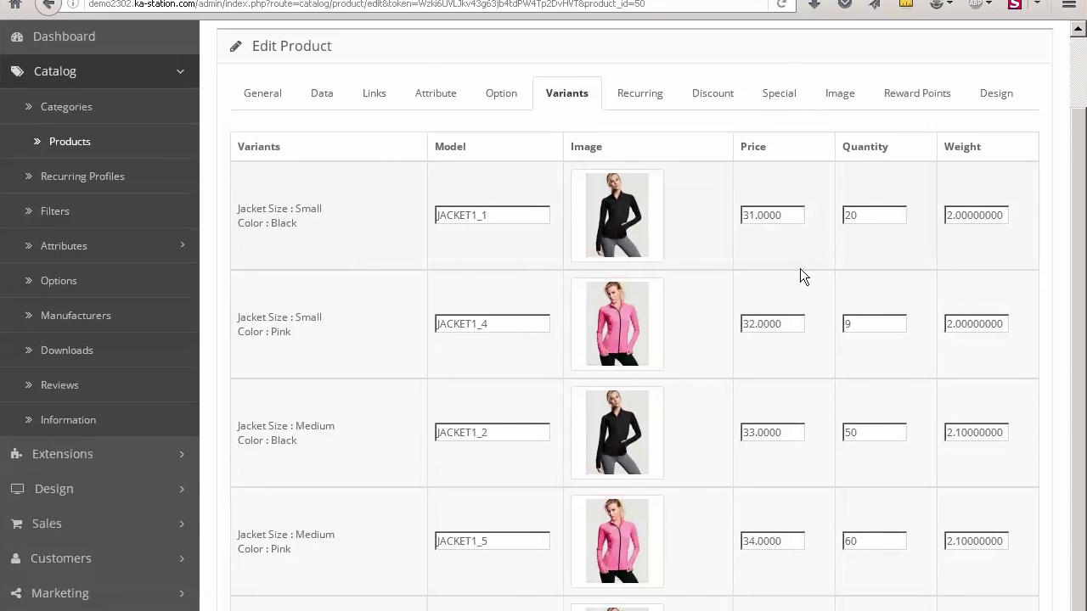
scroll(765, 272, "down", 2)
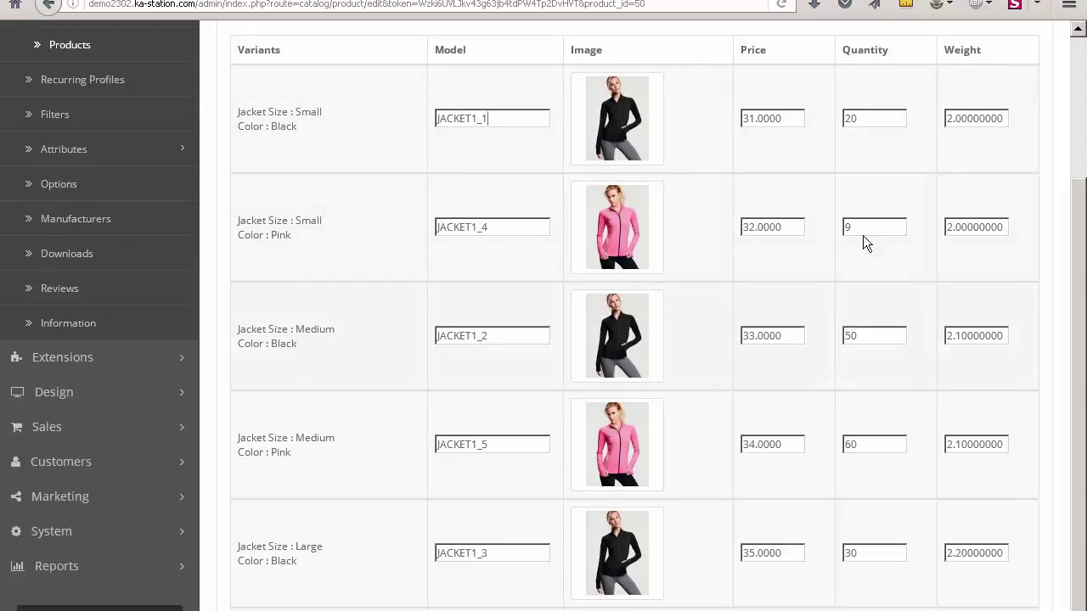
scroll(941, 172, "down", 1)
scroll(941, 173, "up", 3)
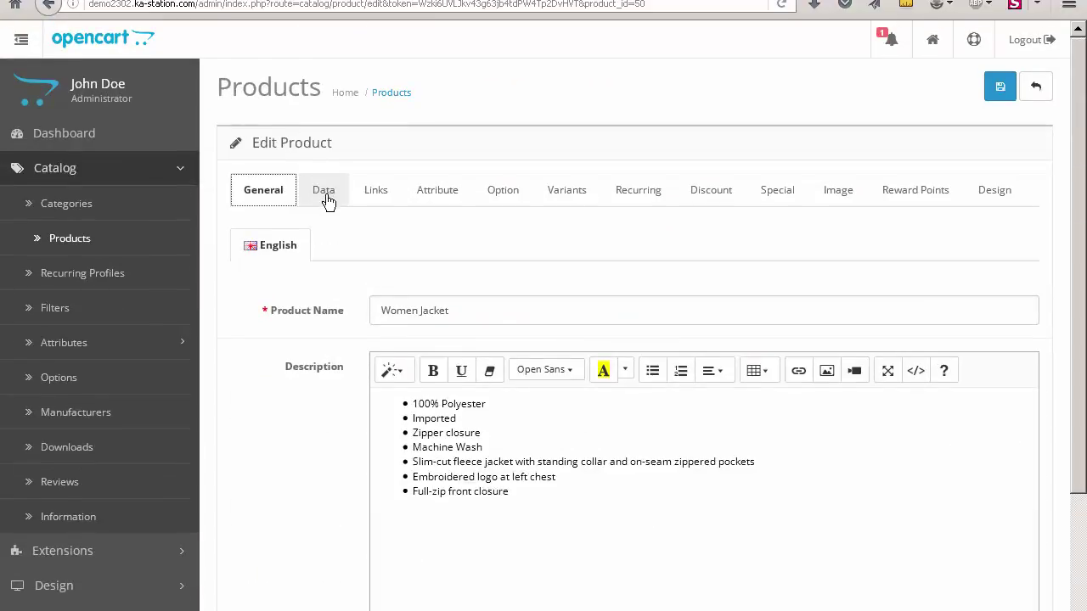
Check the Data tab's Price, Quantity and Weight fields, which defer to the Variants tab.
left_click(326, 192)
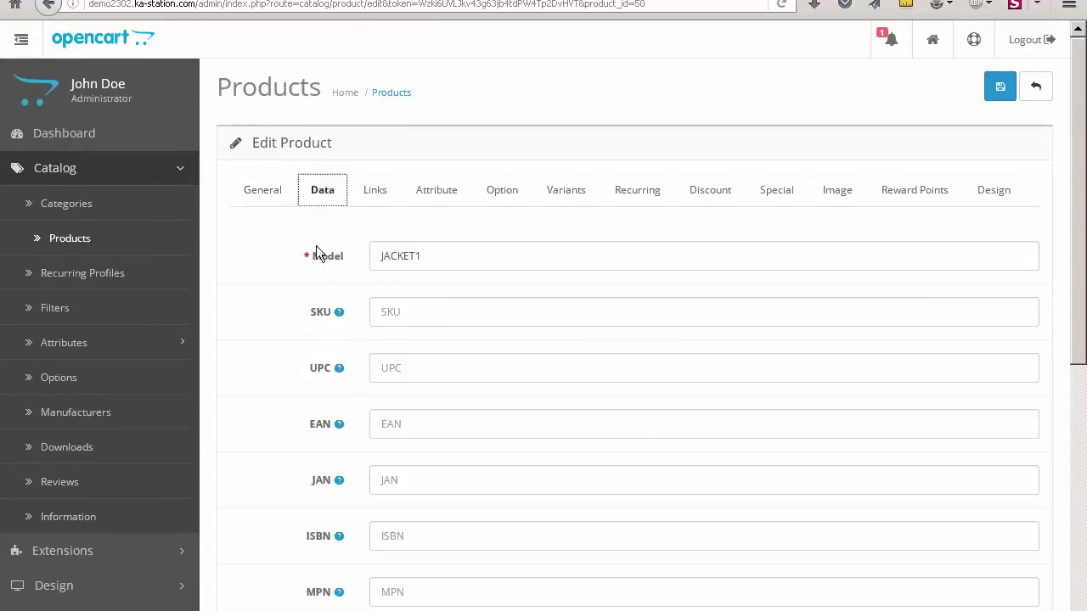
scroll(305, 289, "down", 4)
scroll(304, 298, "down", 1)
scroll(304, 305, "down", 4)
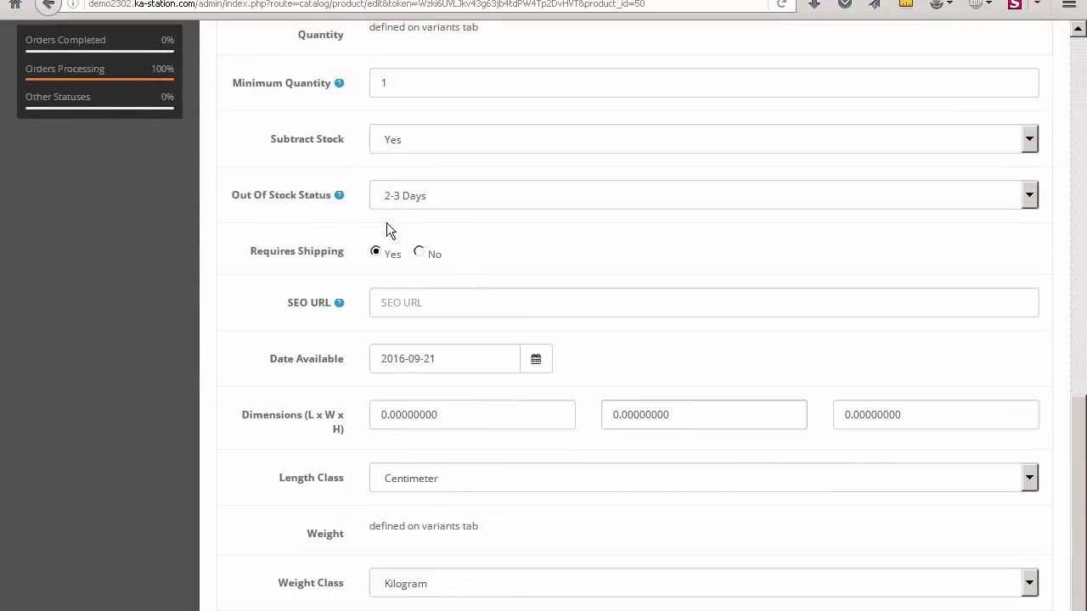
scroll(307, 167, "up", 1)
scroll(342, 165, "up", 2)
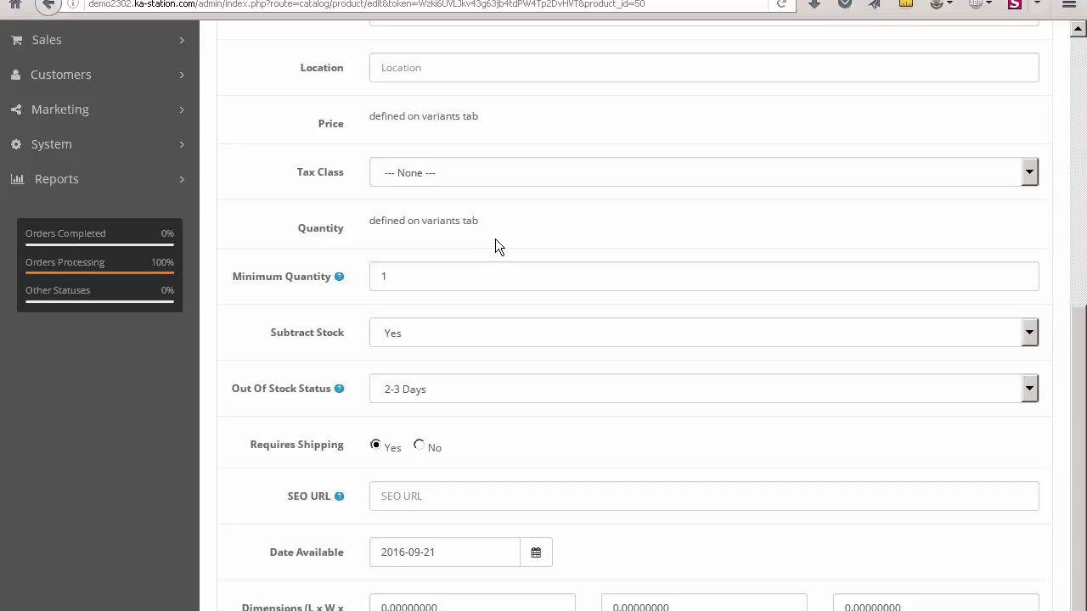
scroll(495, 245, "up", 5)
scroll(495, 244, "up", 3)
scroll(546, 296, "down", 6)
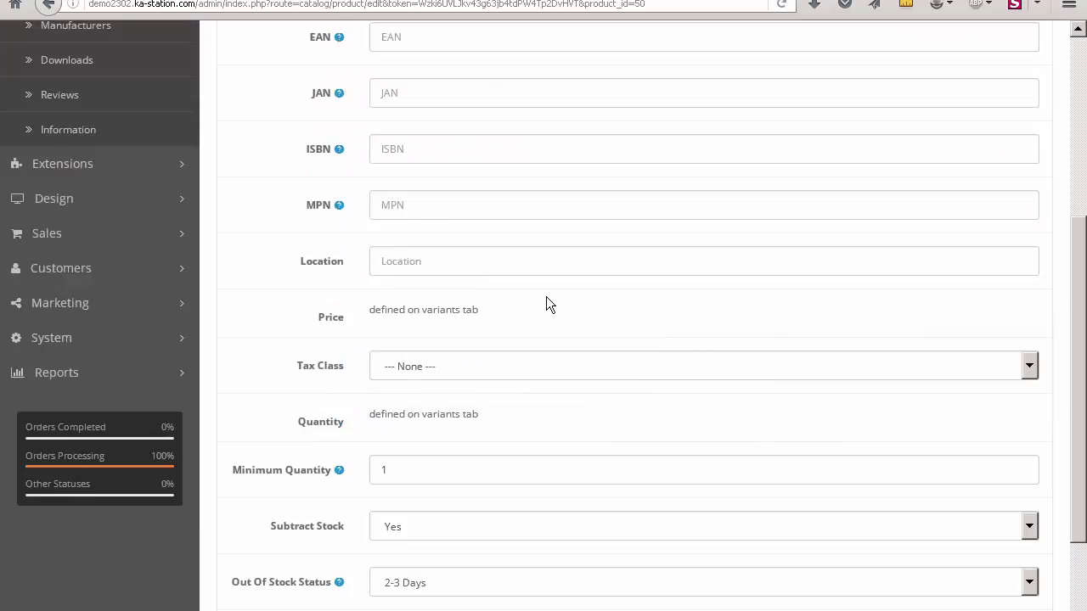
scroll(546, 297, "down", 3)
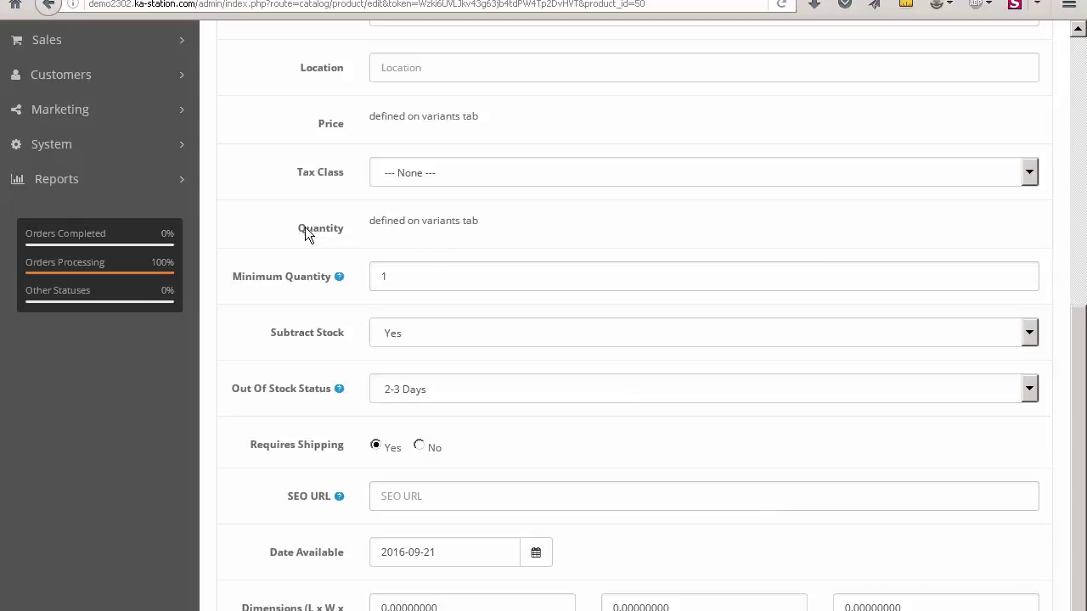
scroll(330, 528, "down", 2)
scroll(329, 528, "down", 4)
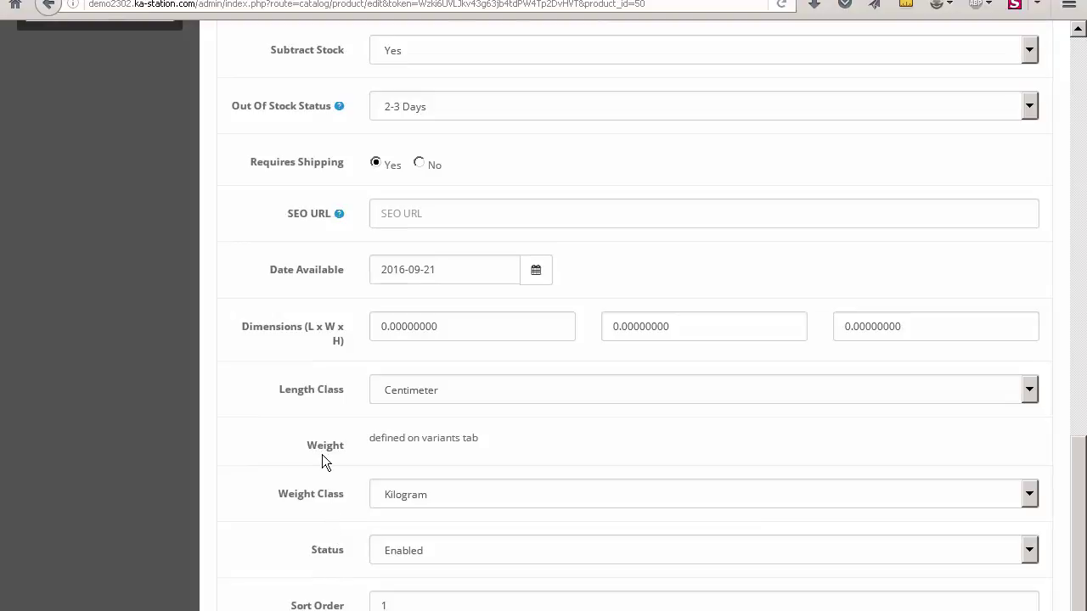
scroll(322, 454, "up", 2)
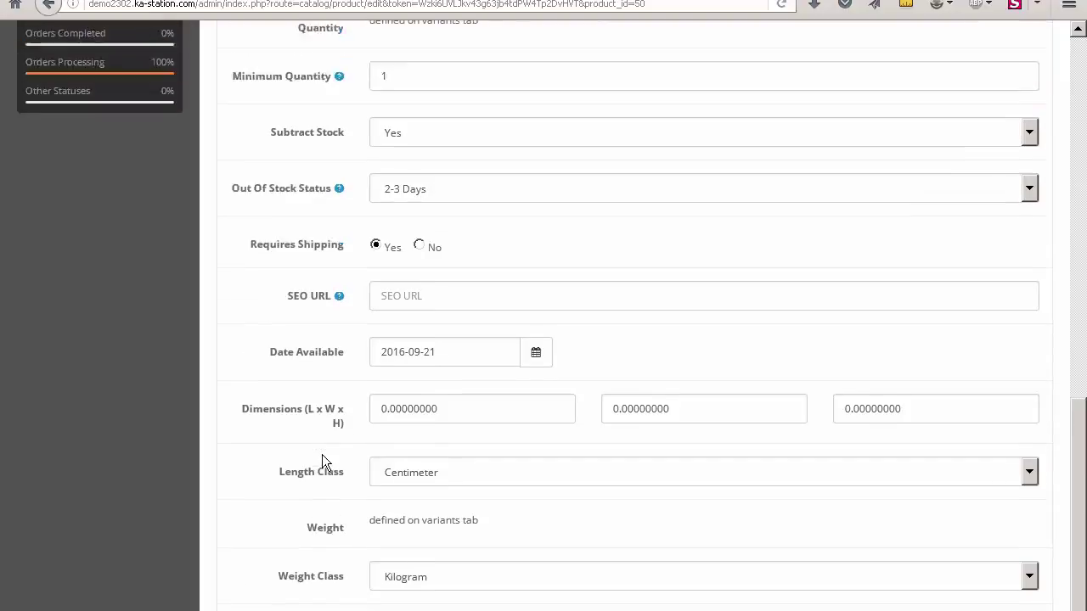
scroll(321, 454, "up", 2)
scroll(322, 454, "up", 4)
scroll(315, 433, "up", 2)
scroll(642, 321, "up", 1)
scroll(772, 315, "up", 7)
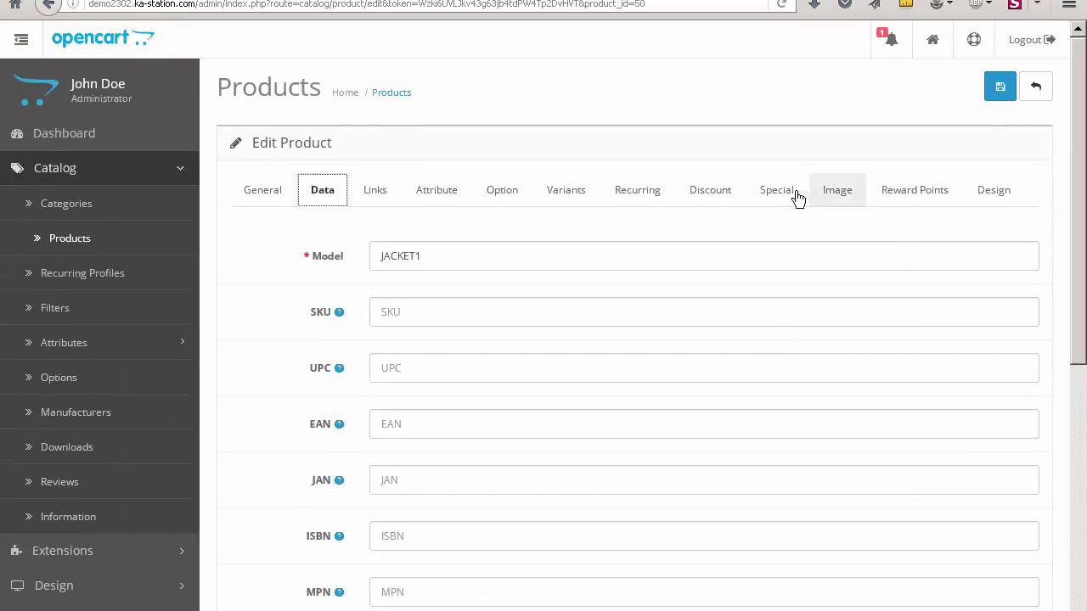
Add a quantity discount row applied to variants JACKET1_4, JACKET1_2 and JACKET1_5.
left_click(649, 188)
left_click(710, 188)
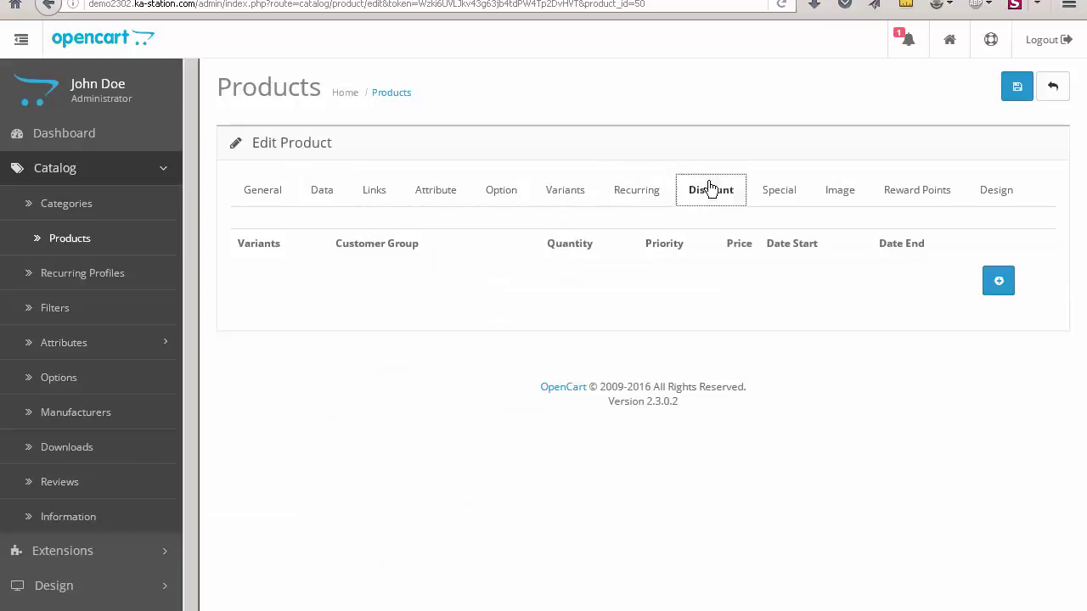
left_click(1000, 280)
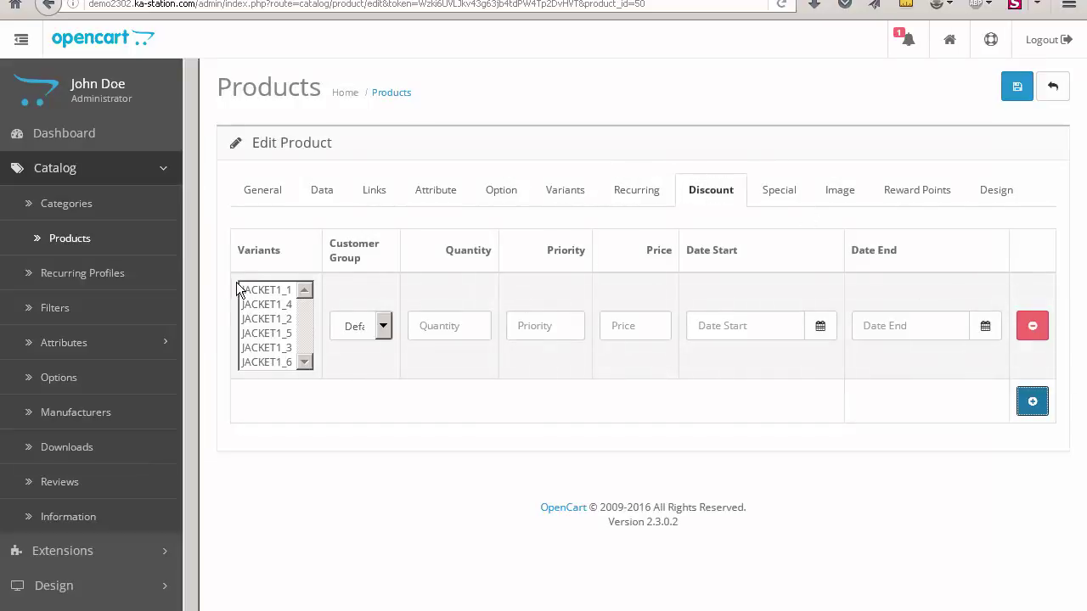
left_click_drag(266, 304, 271, 341)
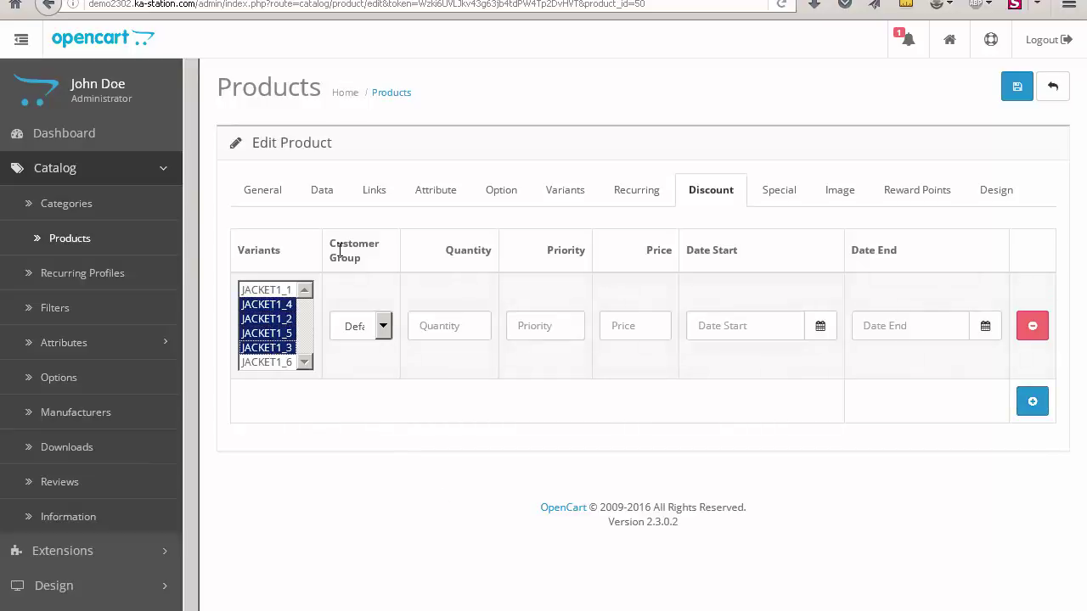
Add a special price row covering the first four variants.
left_click(797, 190)
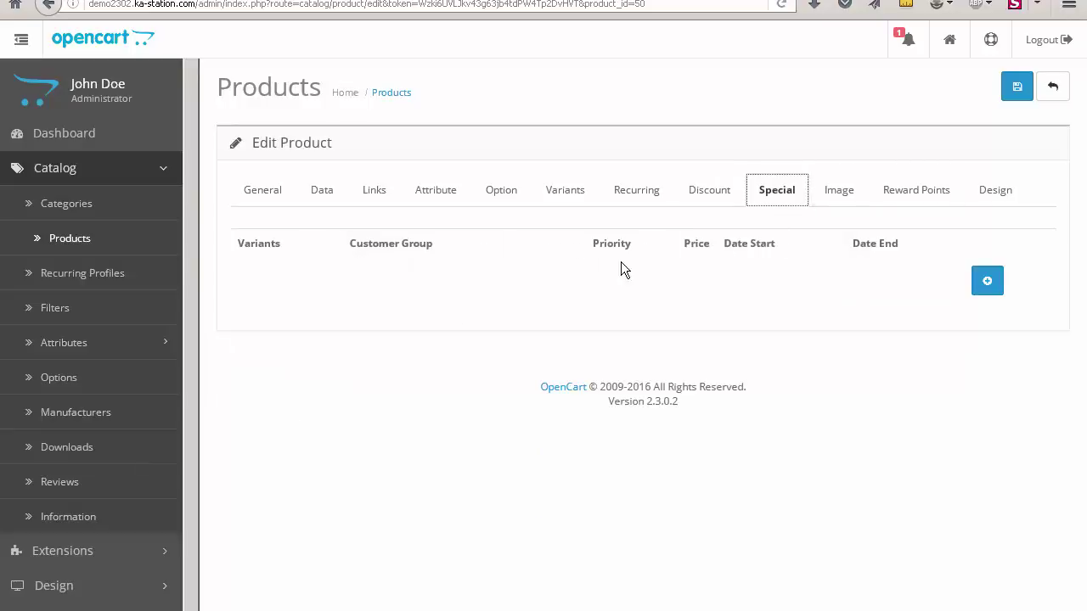
left_click(985, 281)
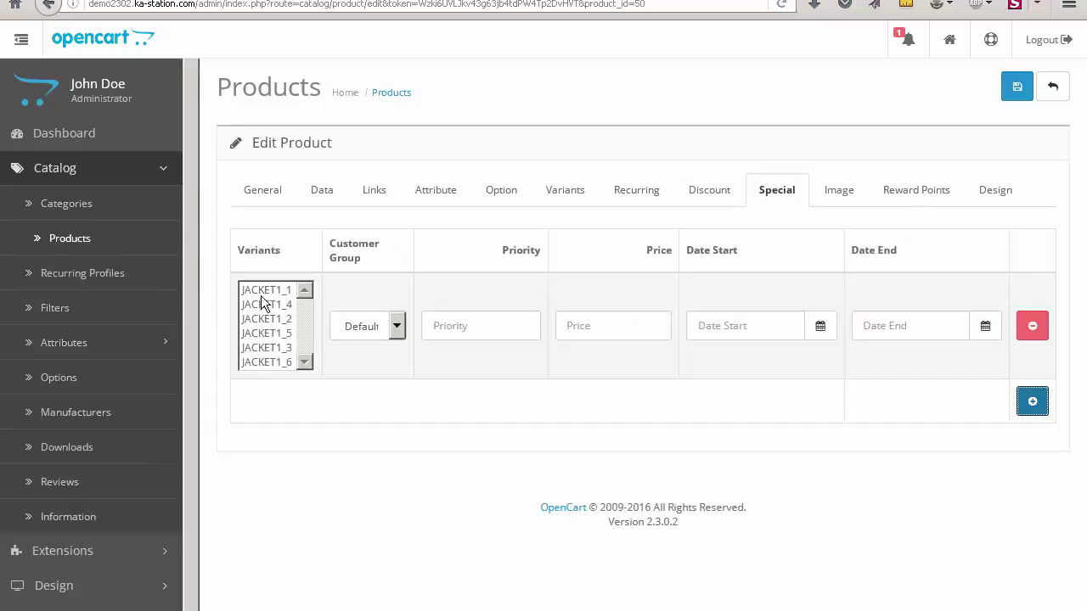
left_click_drag(255, 297, 281, 337)
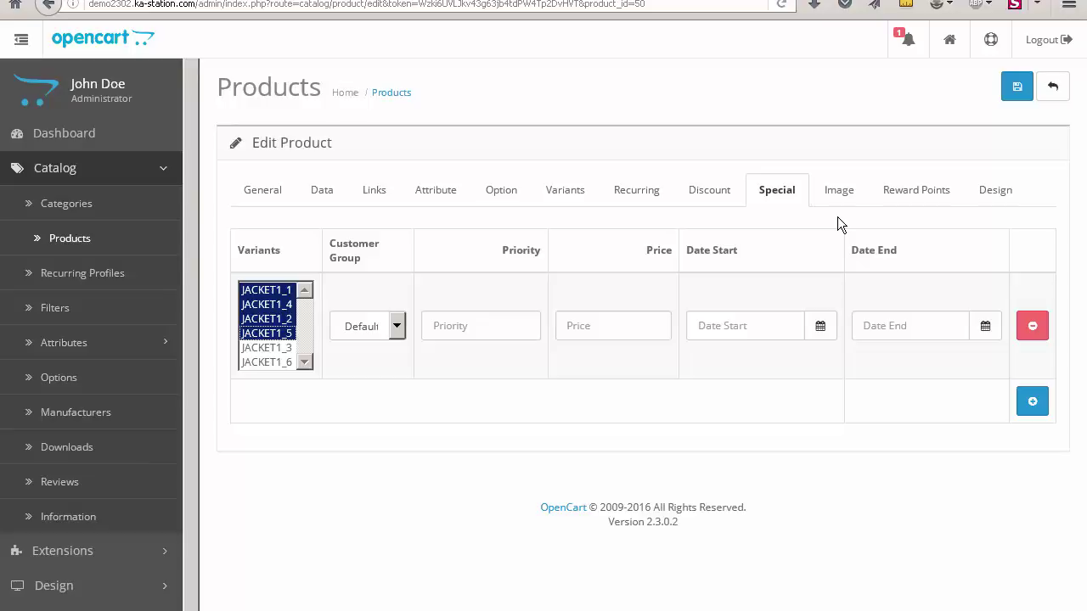
Review the product's Images, Reward Points and Design layout override settings.
left_click(840, 192)
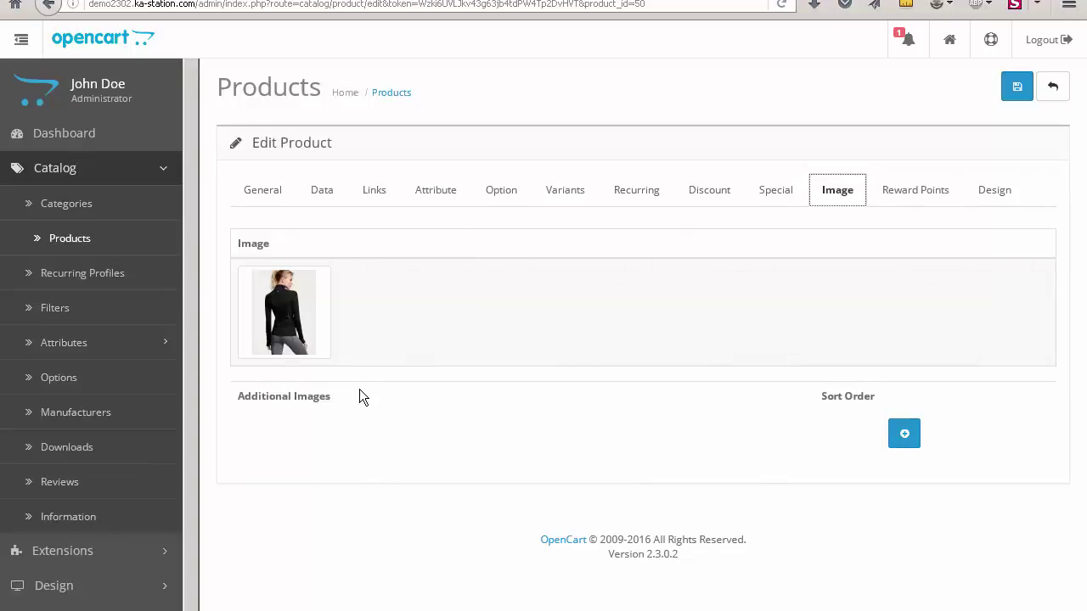
left_click(903, 194)
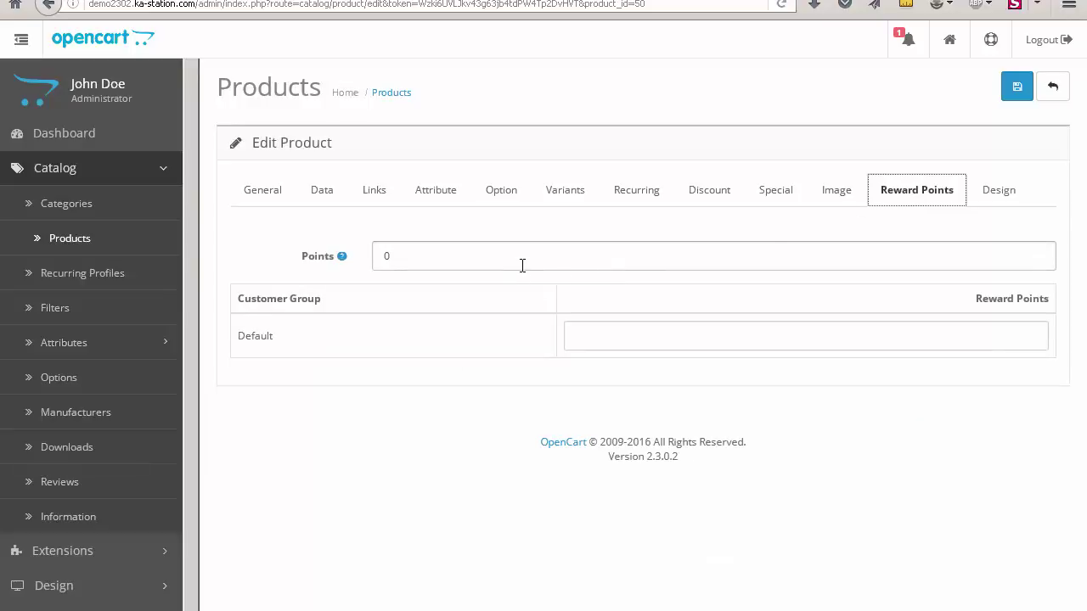
left_click(1013, 206)
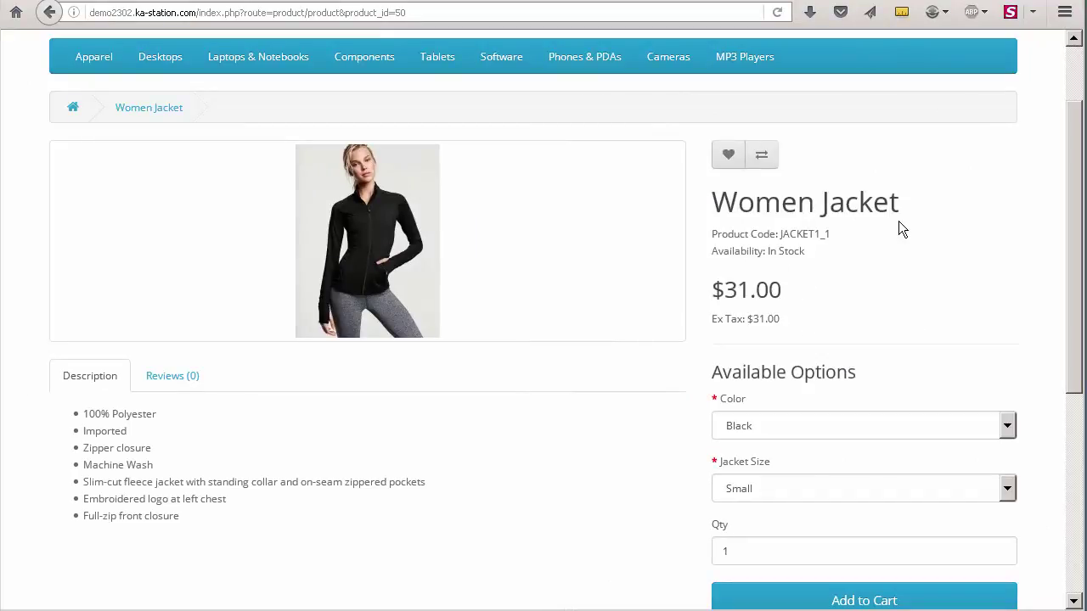
Select the Pink colour and confirm its own image, code JACKET1_4 and $32 price.
scroll(926, 355, "down", 2)
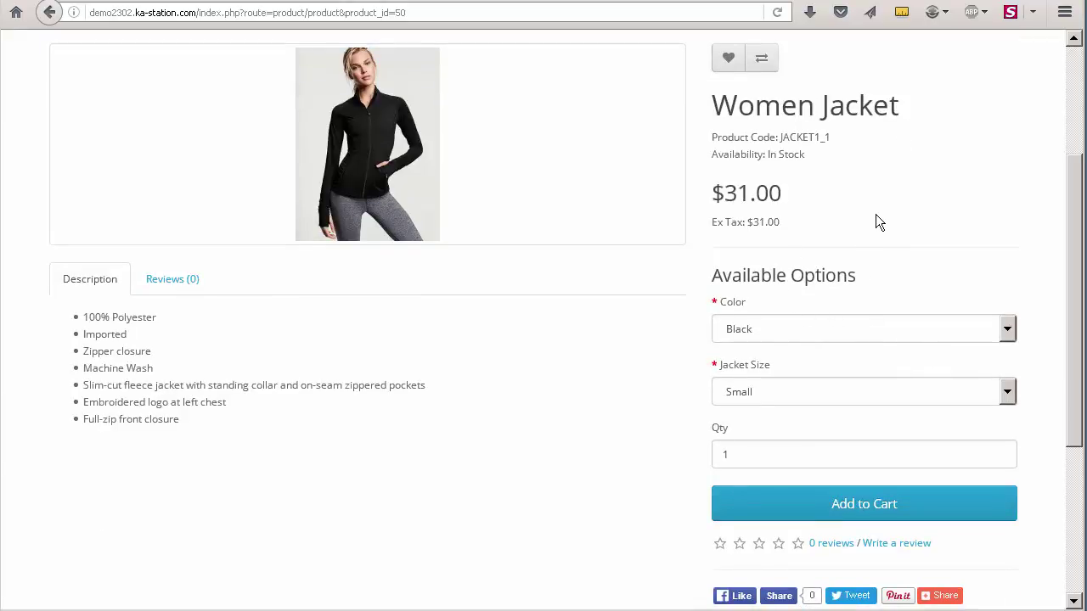
scroll(898, 404, "up", 2)
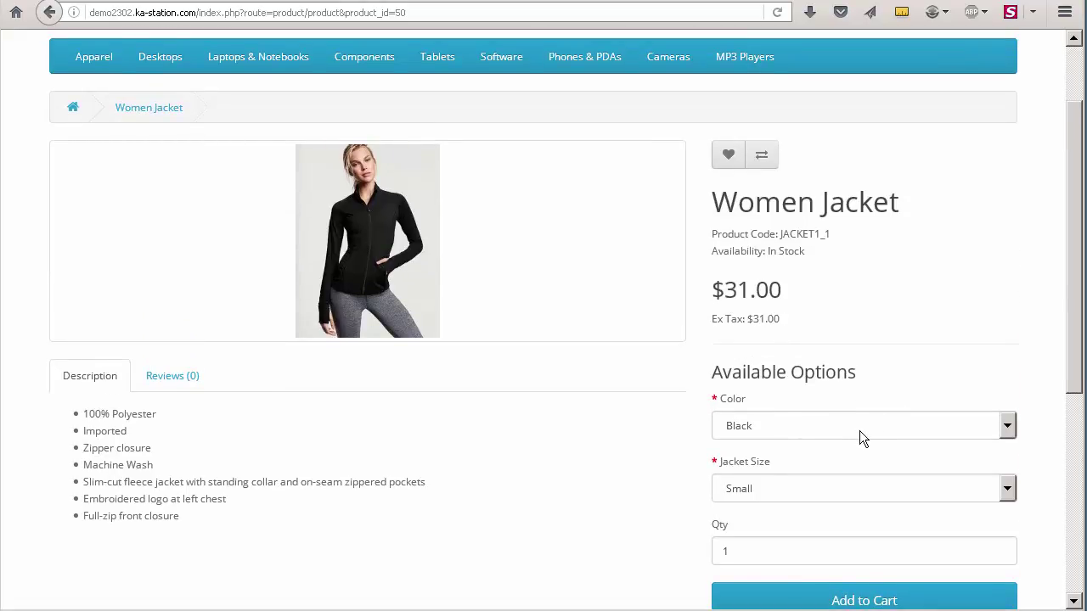
left_click(807, 442)
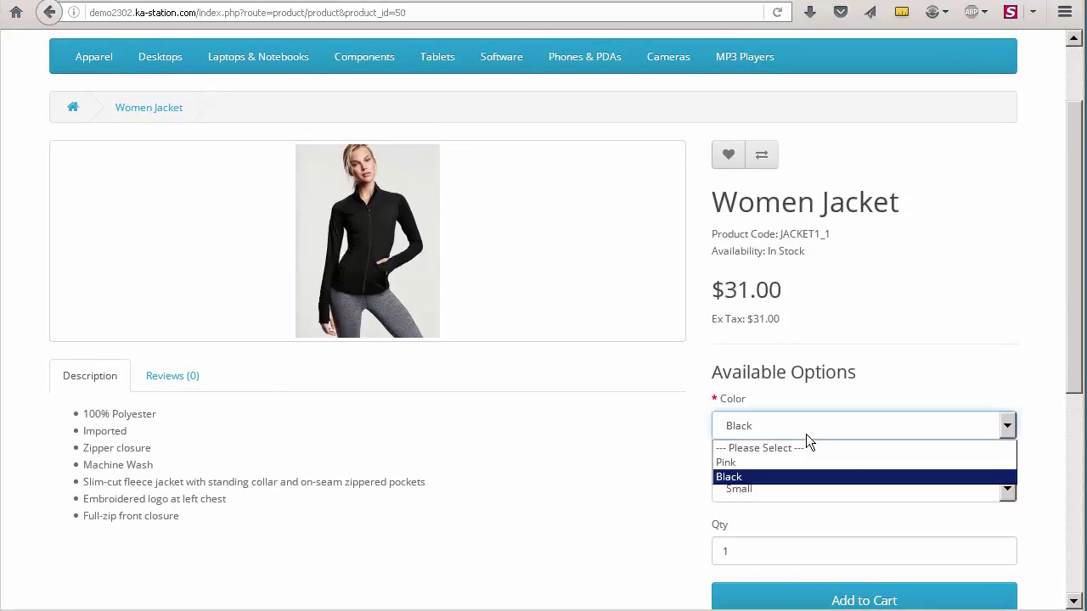
left_click(846, 463)
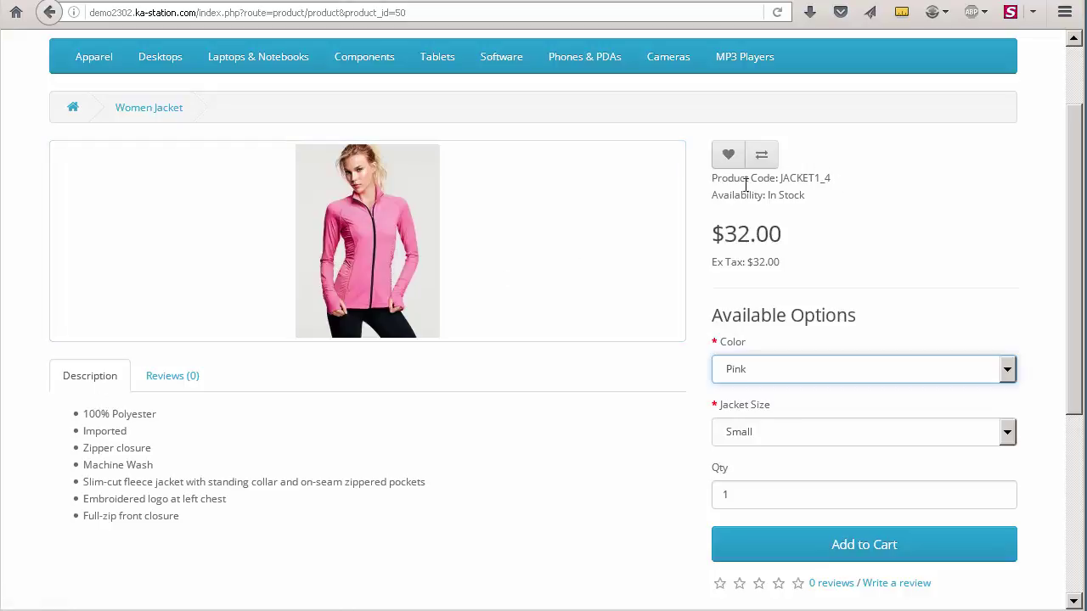
left_click_drag(754, 179, 841, 194)
left_click(841, 197)
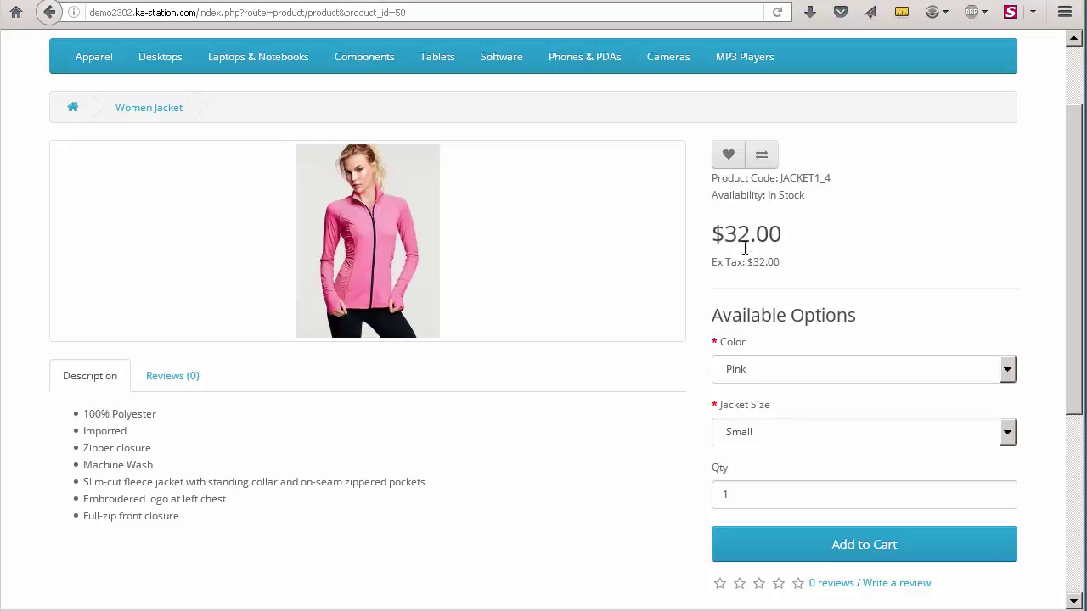
Set size Medium and quantity 2, then add them to the cart.
scroll(891, 289, "down", 3)
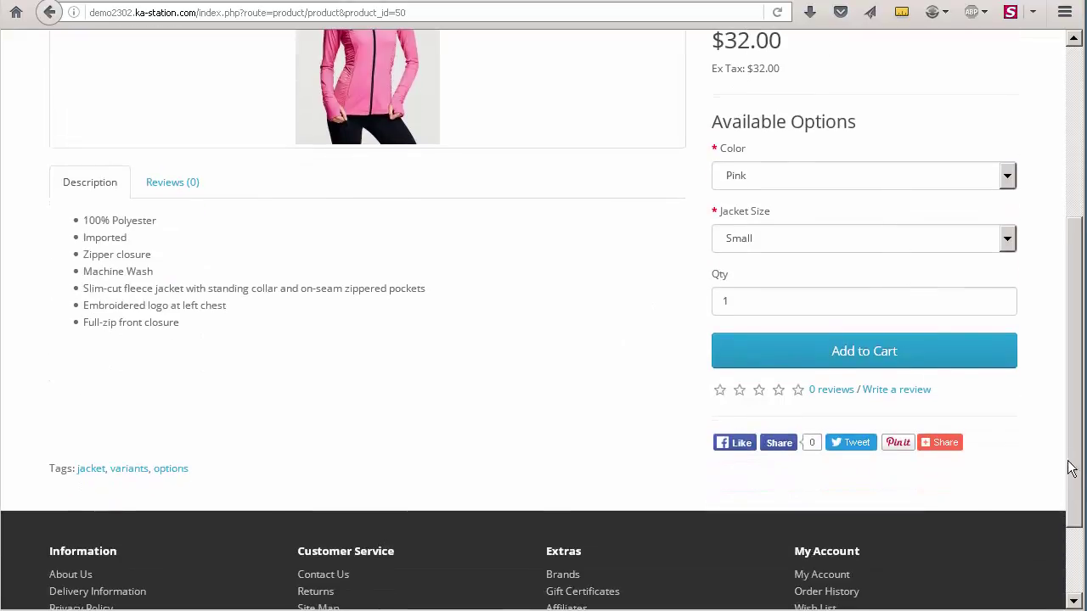
scroll(1010, 429, "up", 1)
scroll(1011, 433, "up", 2)
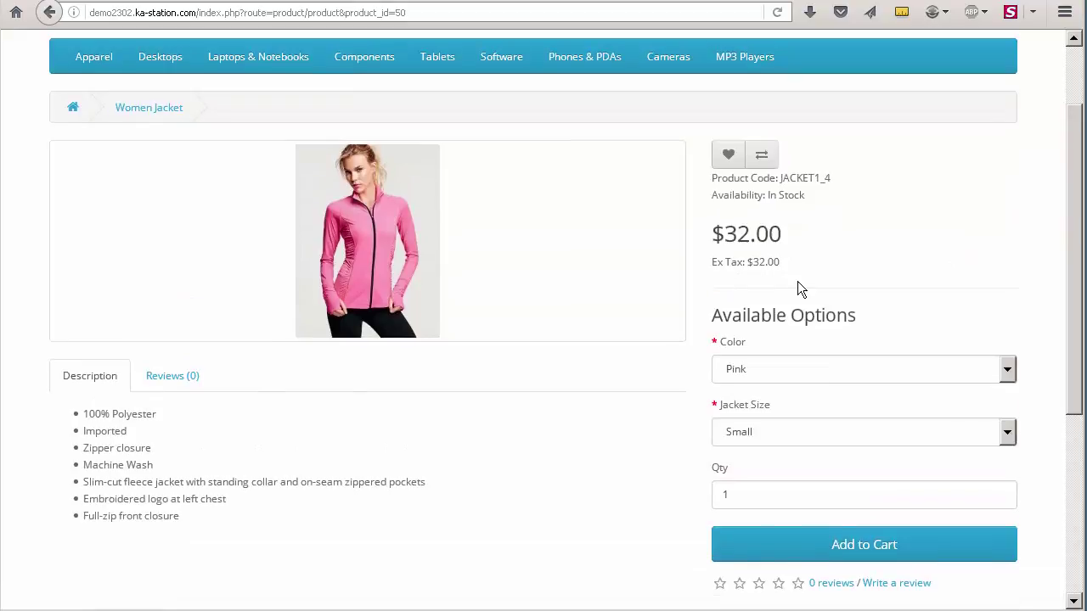
left_click(818, 451)
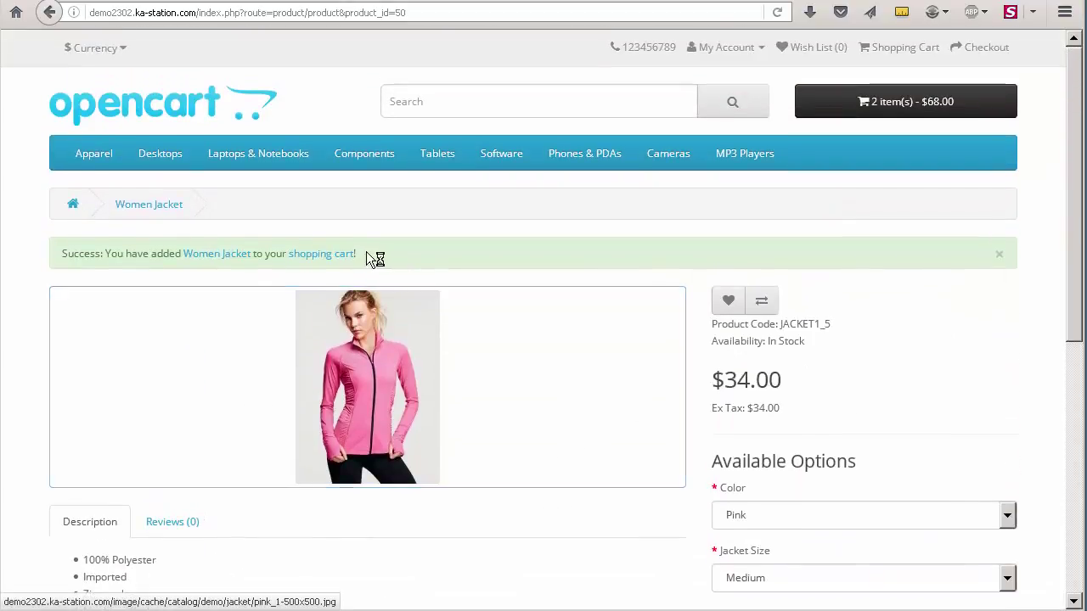
Check the cart at $68.00, then scroll the admin Variants table to Medium Pink's stock of 60.
left_click(327, 253)
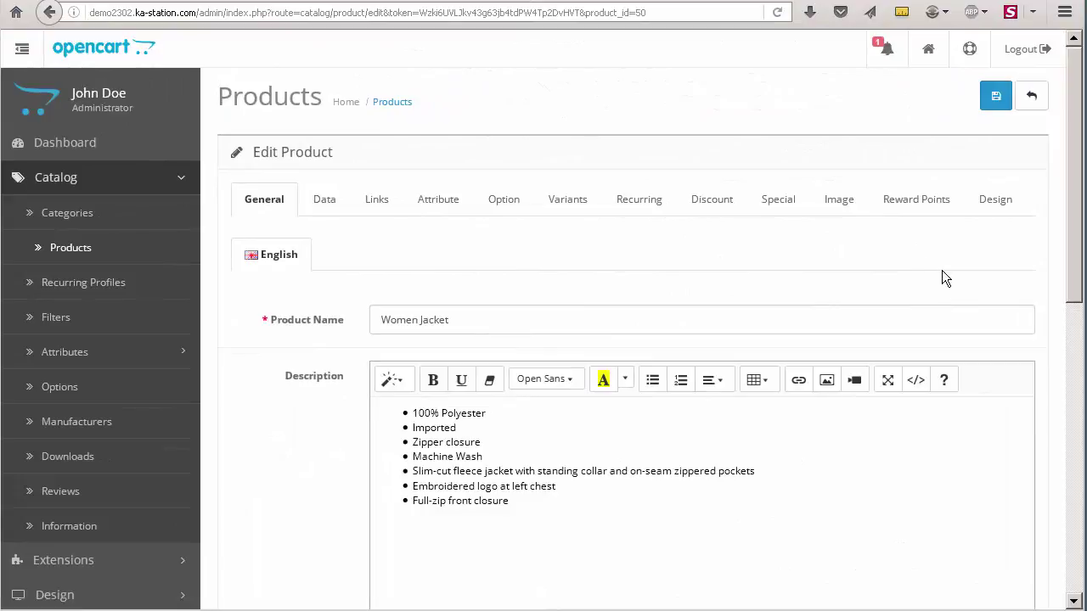
left_click(547, 214)
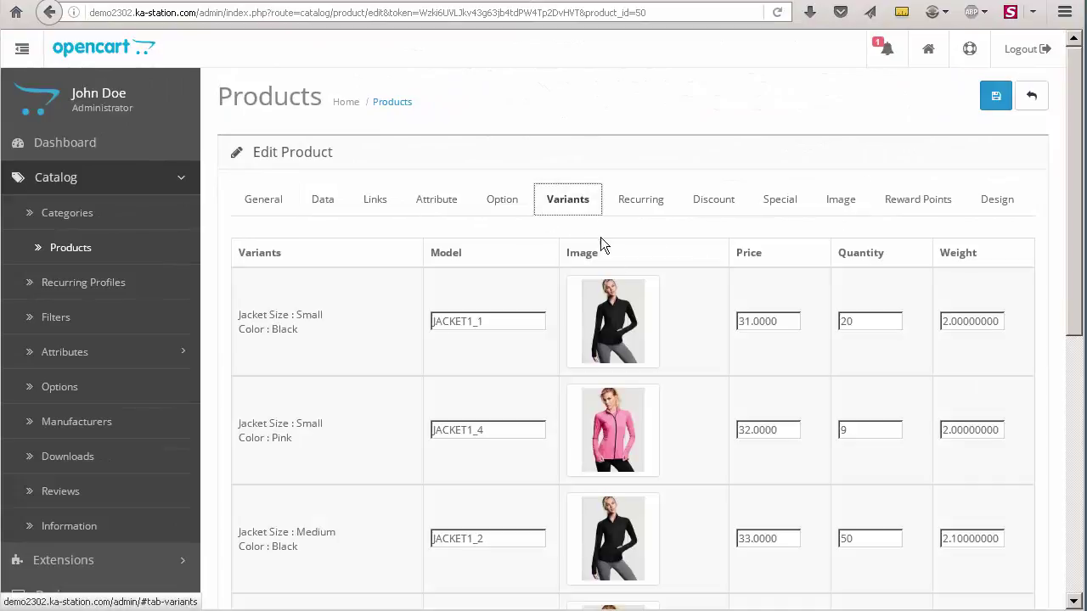
scroll(645, 304, "down", 4)
scroll(645, 303, "down", 3)
scroll(645, 309, "down", 4)
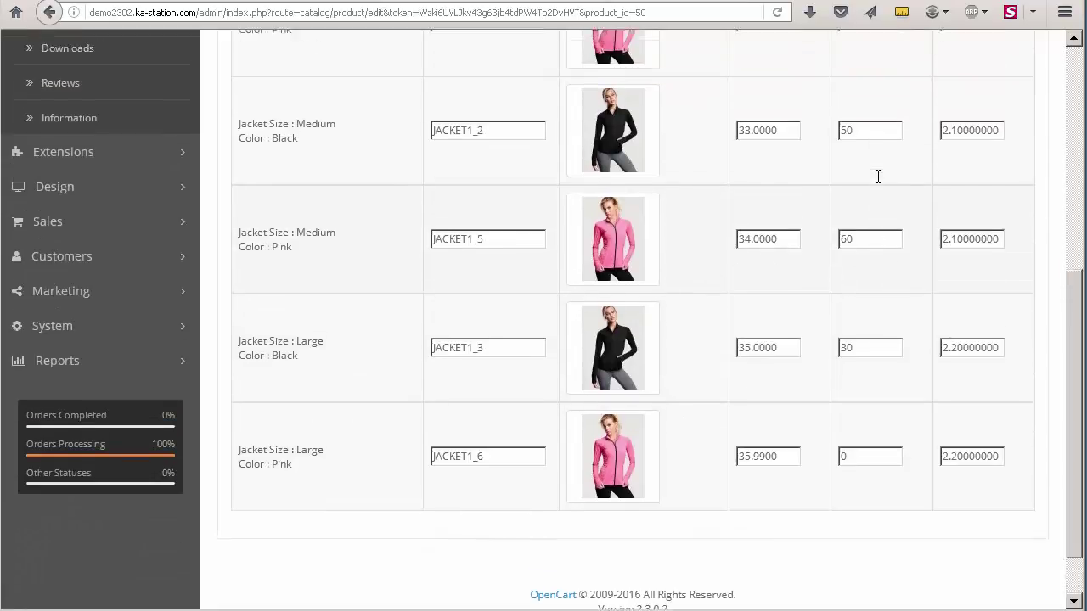
Attempt a returning-customer login with a test e-mail and password.
key("Tab")
key("Return")
Choose Guest Checkout and fill in the billing name and e-mail fields.
scroll(618, 527, "down", 4)
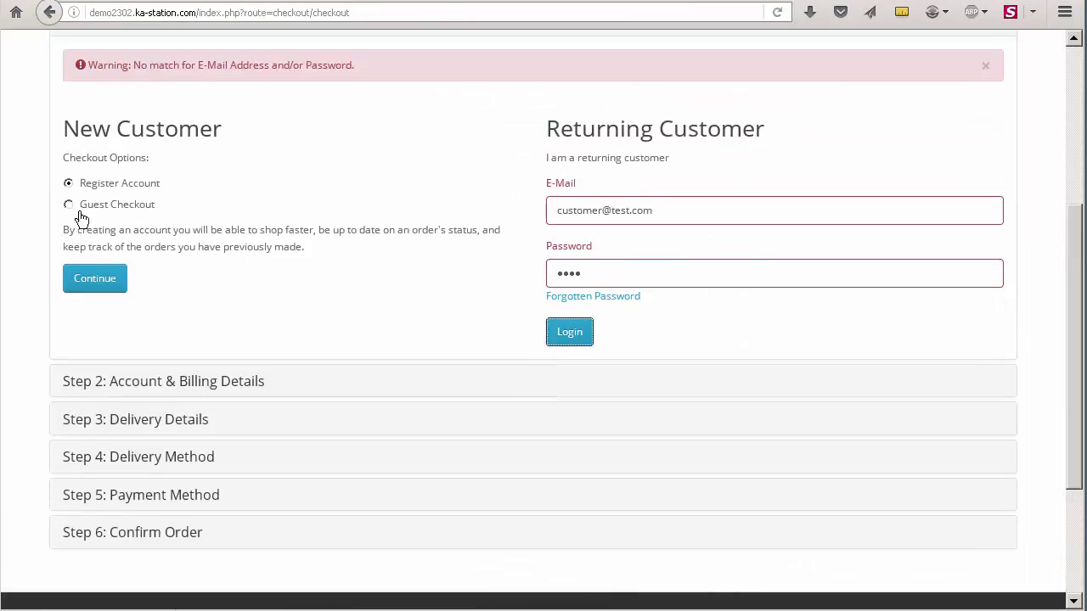
left_click(68, 203)
left_click(124, 280)
left_click(463, 169)
type("fname")
key("Tab")
type("lnametest@test.com123")
Add a delivery comment, accept the terms and confirm the order.
scroll(630, 309, "down", 5)
left_click(970, 430)
type("te")
left_click(970, 351)
left_click(924, 359)
left_click(970, 364)
left_click(952, 427)
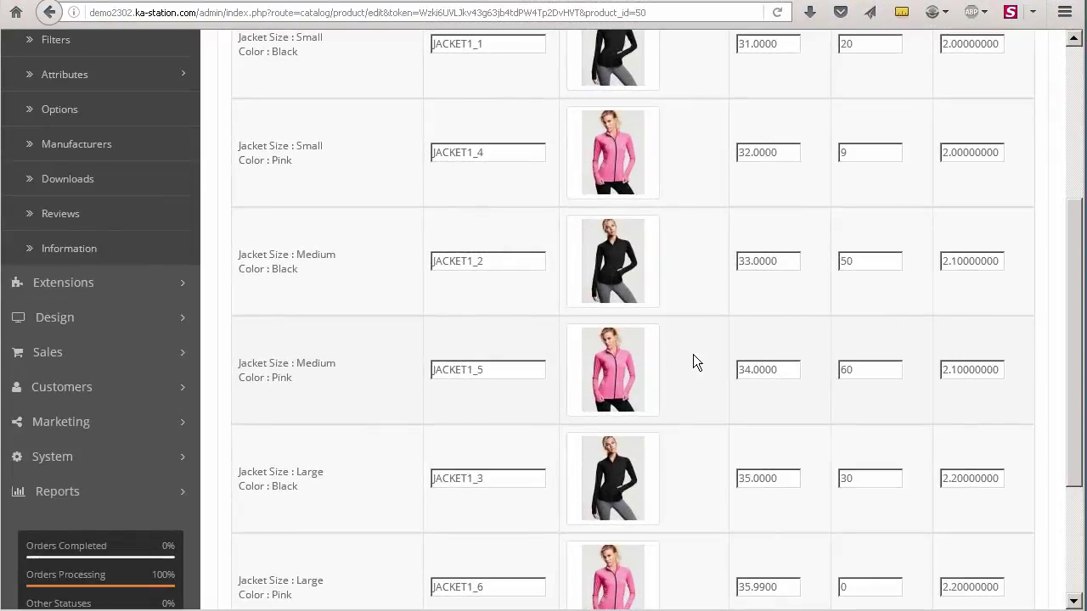
Reload the product and confirm the Medium Pink JACKET1_5 variant now shows stock 58.
left_click(777, 13)
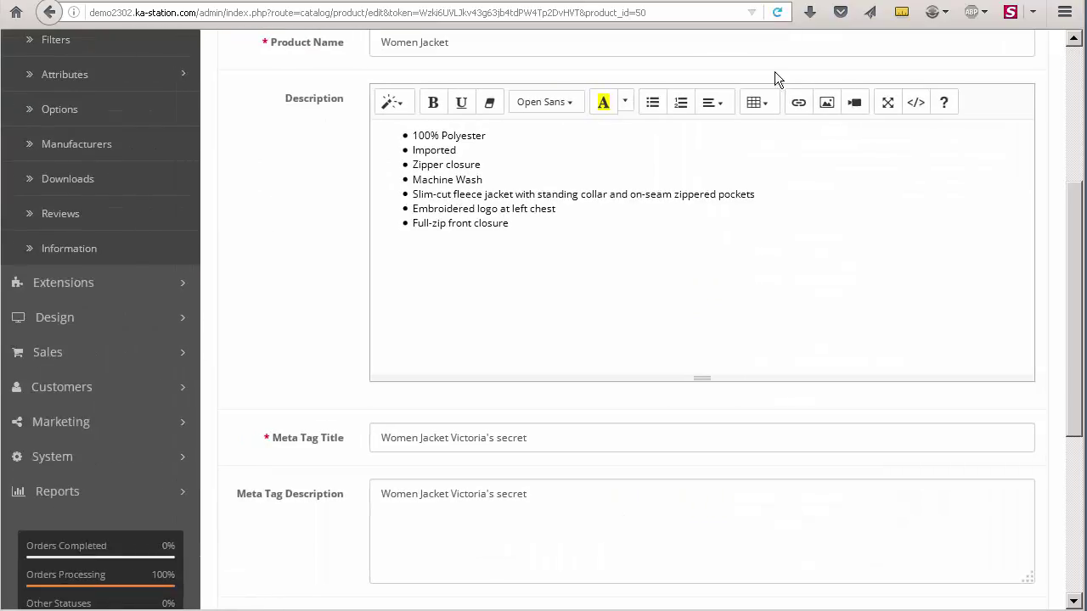
left_click(556, 202)
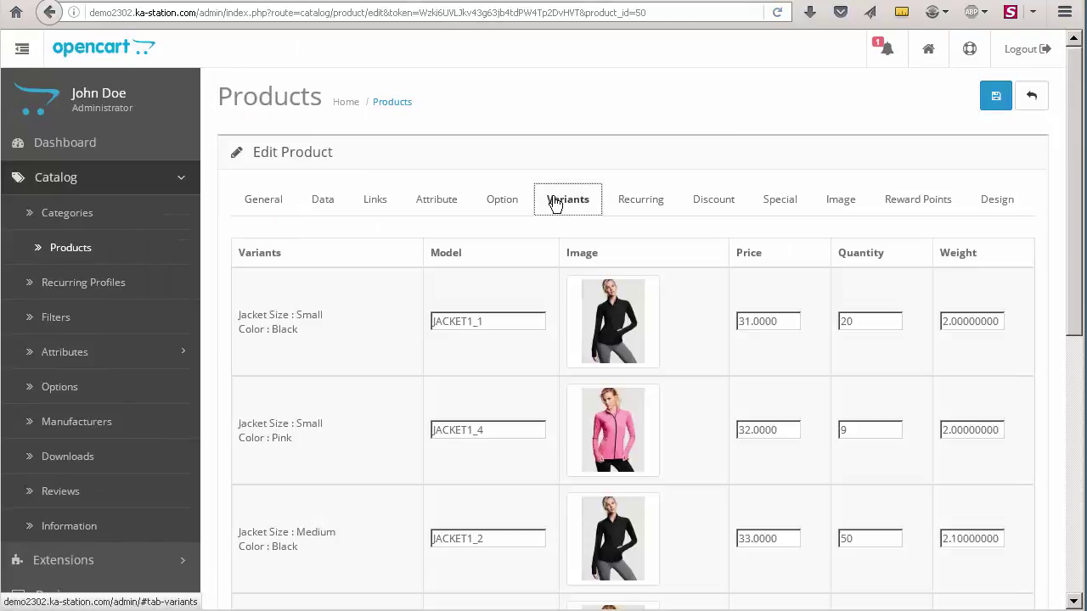
scroll(666, 314, "down", 3)
scroll(667, 308, "down", 5)
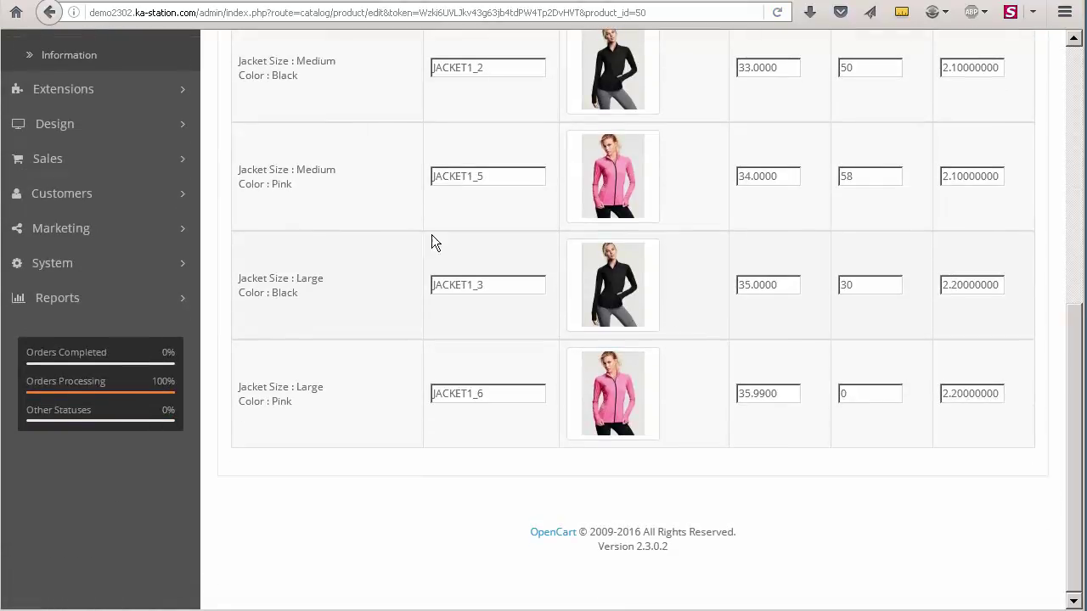
double_click(455, 176)
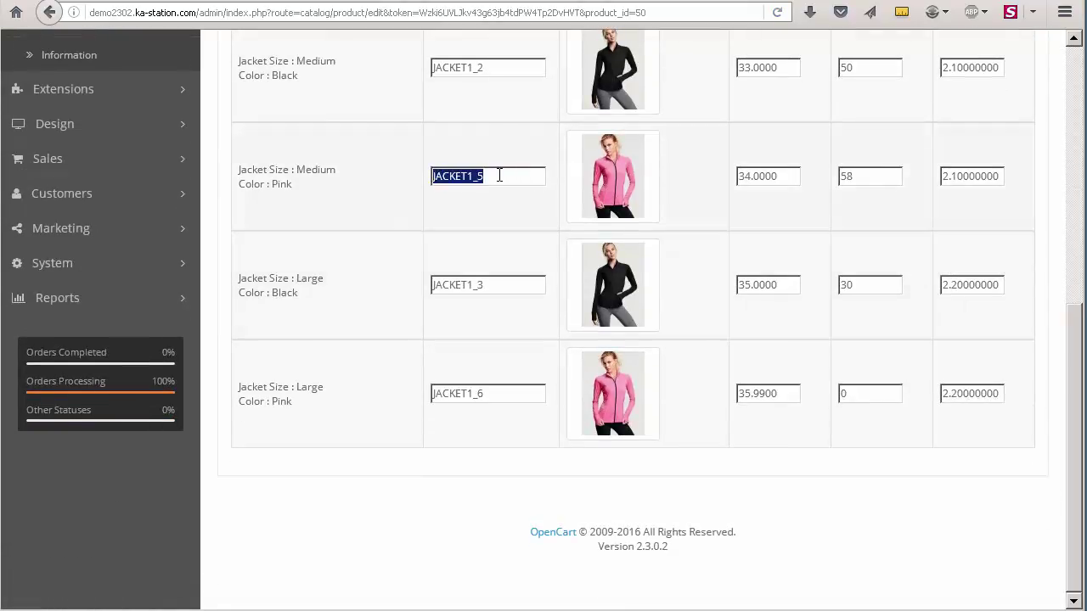
left_click(867, 205)
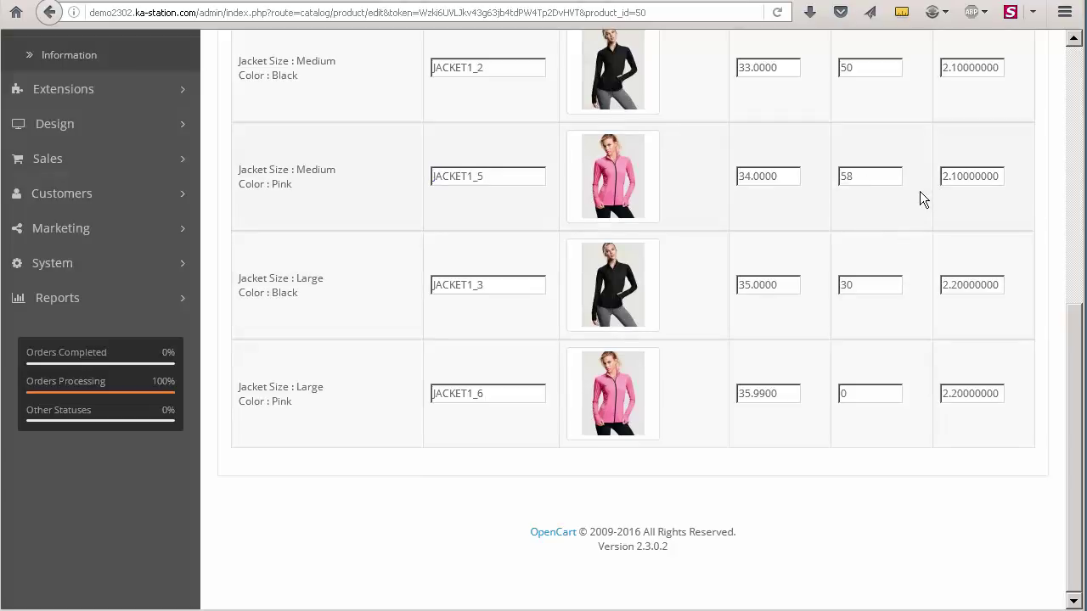
scroll(920, 191, "up", 5)
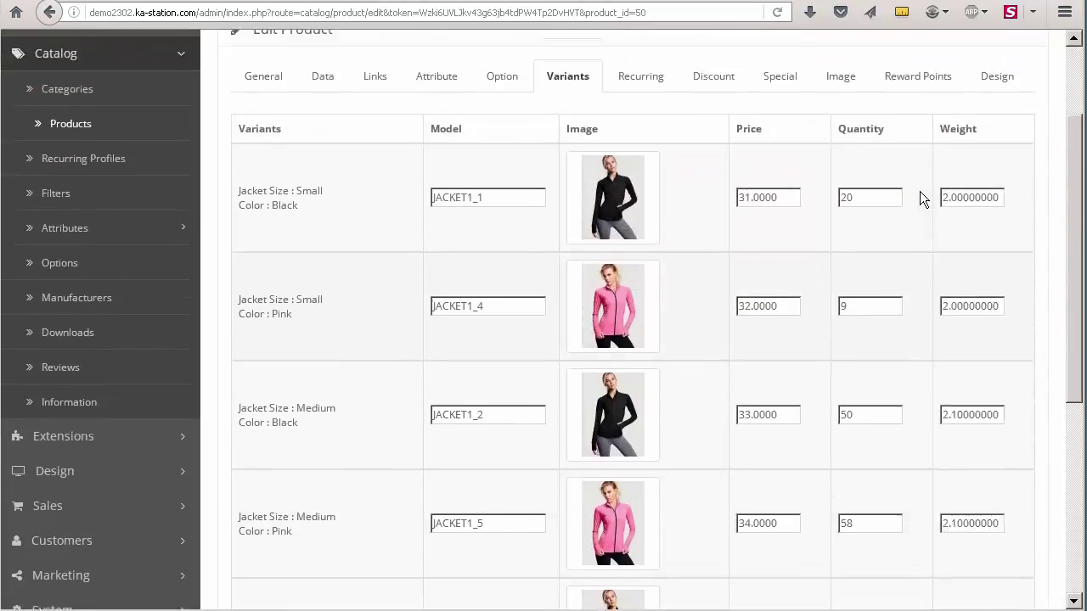